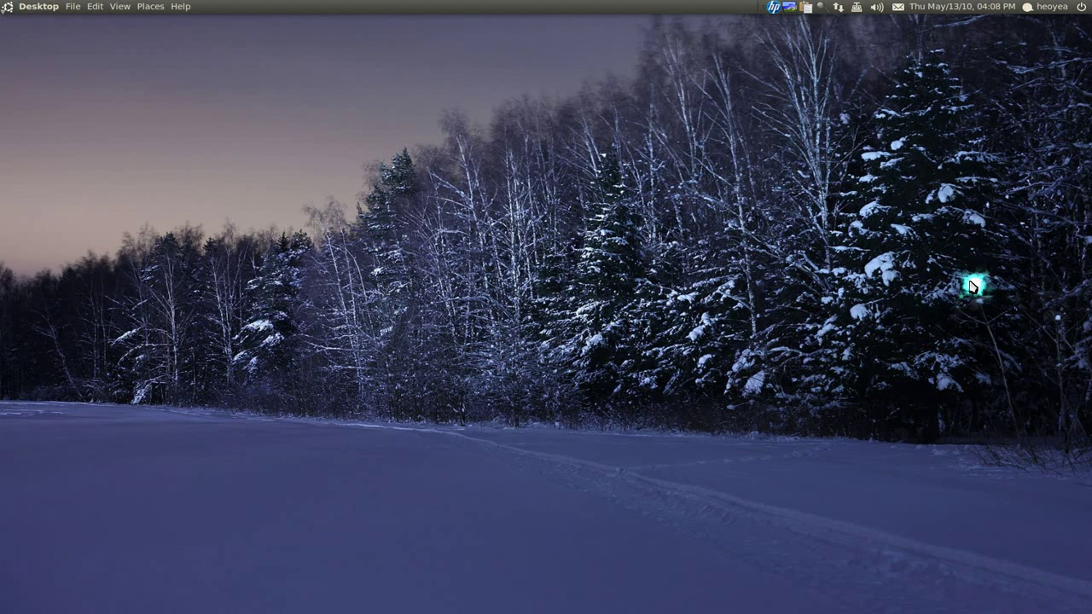
Step: Find the Home Folder with the Kupfer launcher and open it in the file browser
key("ctrl+space")
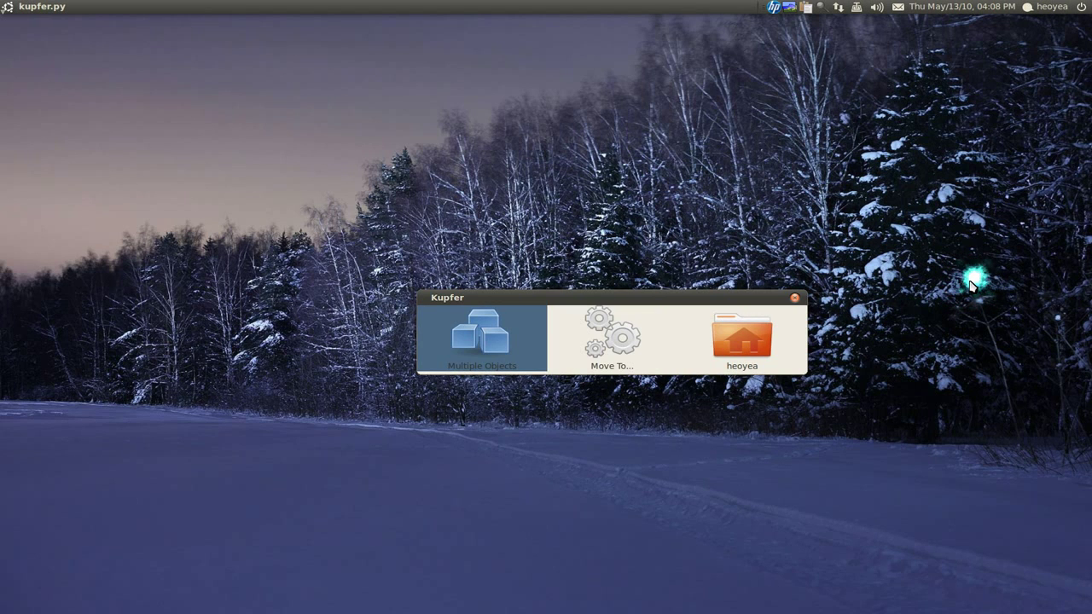
type("home")
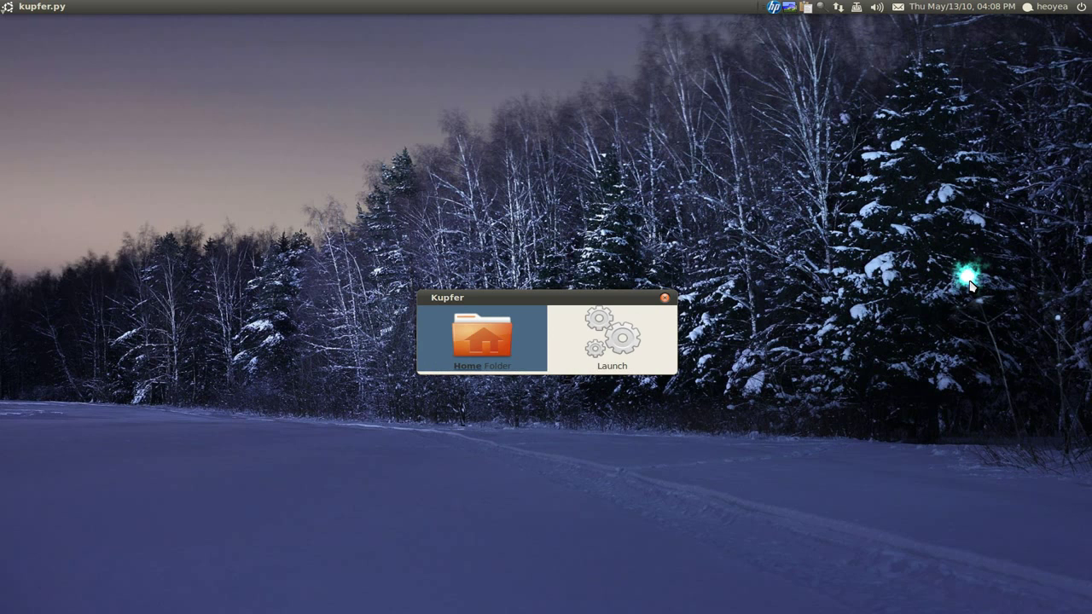
key("Return")
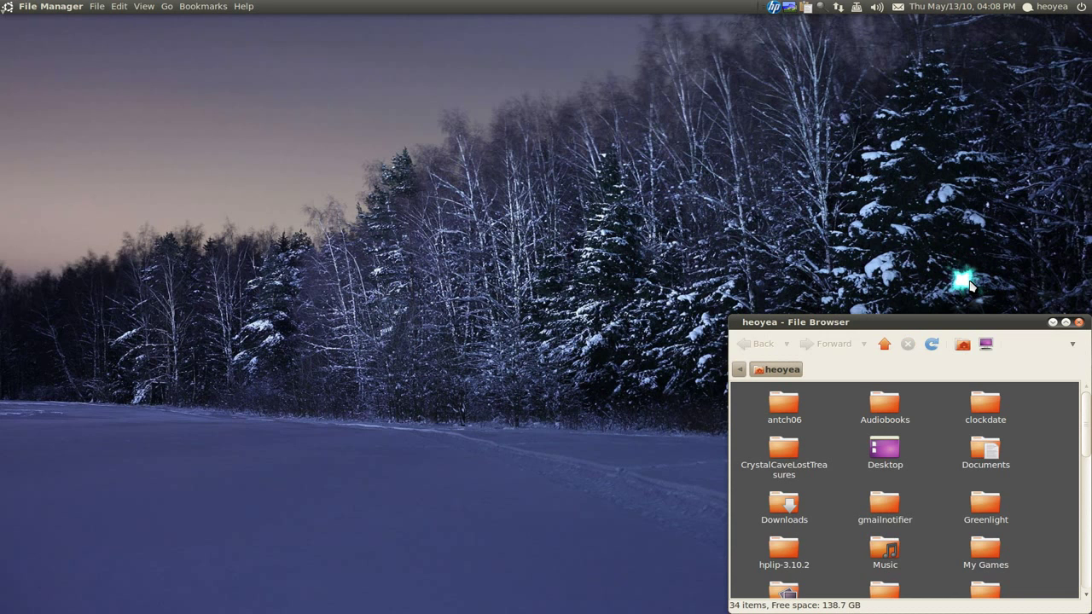
Step: Search the Kupfer launcher for "mine" and launch the Mines game
key("ctrl+space")
type("mine")
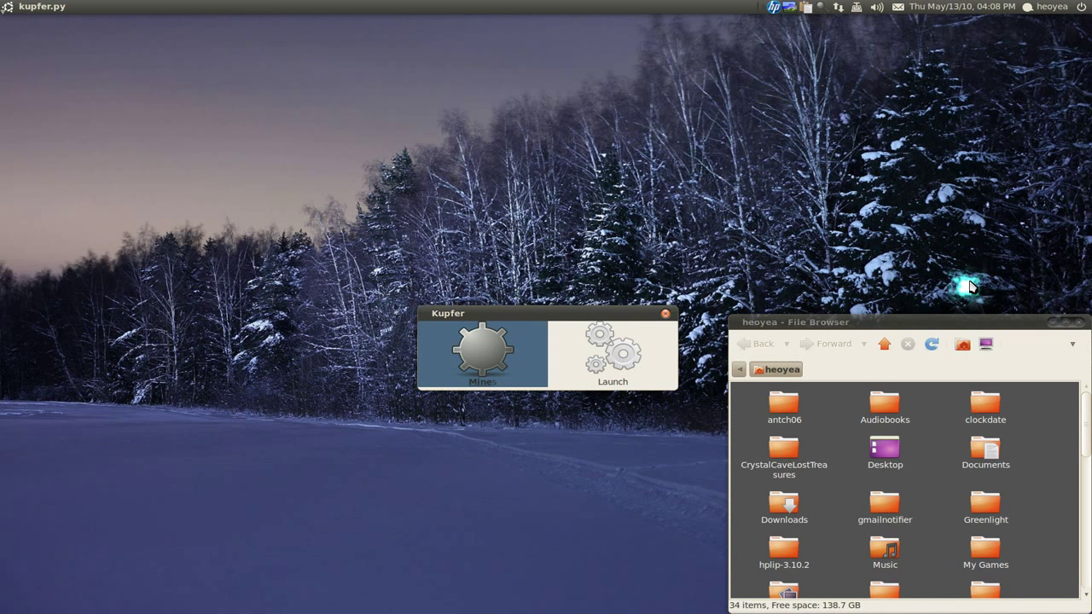
key("Return")
Step: Close the home folder's file browser window and the Mines game
left_click(1023, 415)
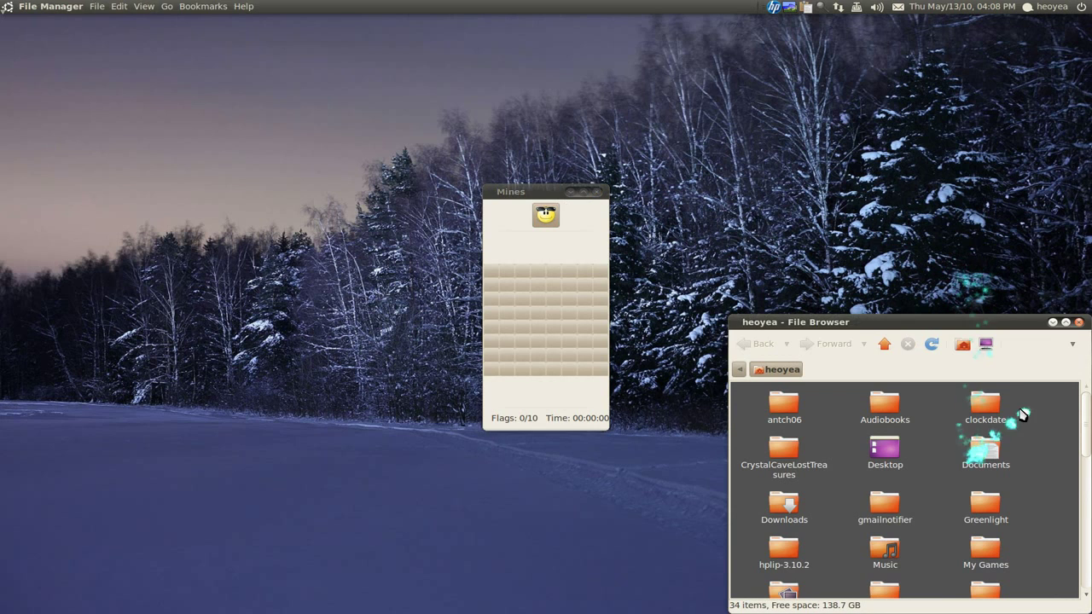
key("alt+F4")
key("alt+F4")
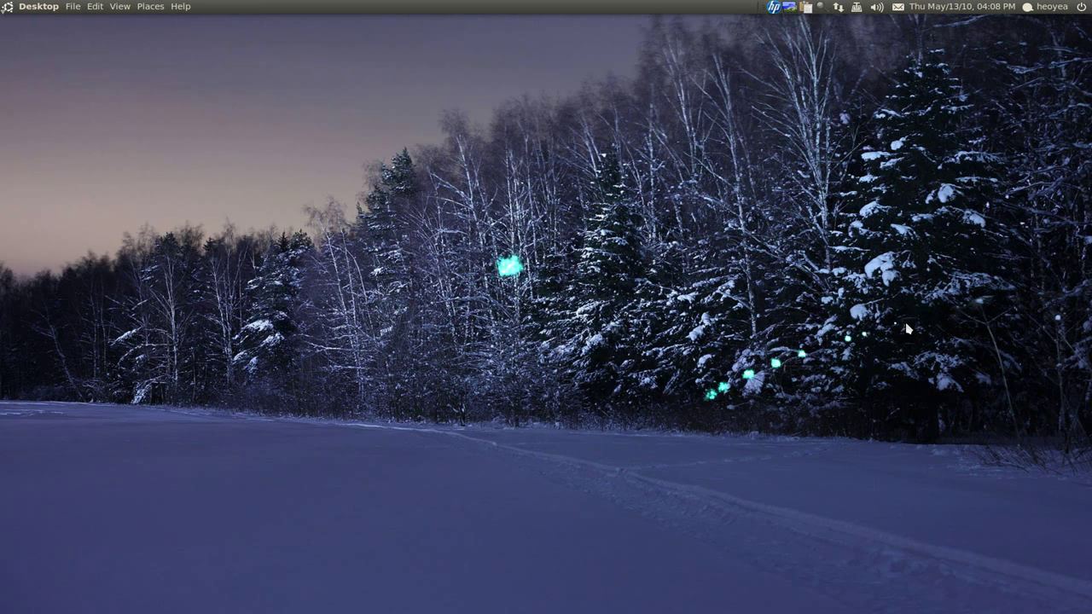
Step: Collect Mines, Sudoku and the file renamer matching "gp" in the Kupfer launcher and launch all three together
key("ctrl+space")
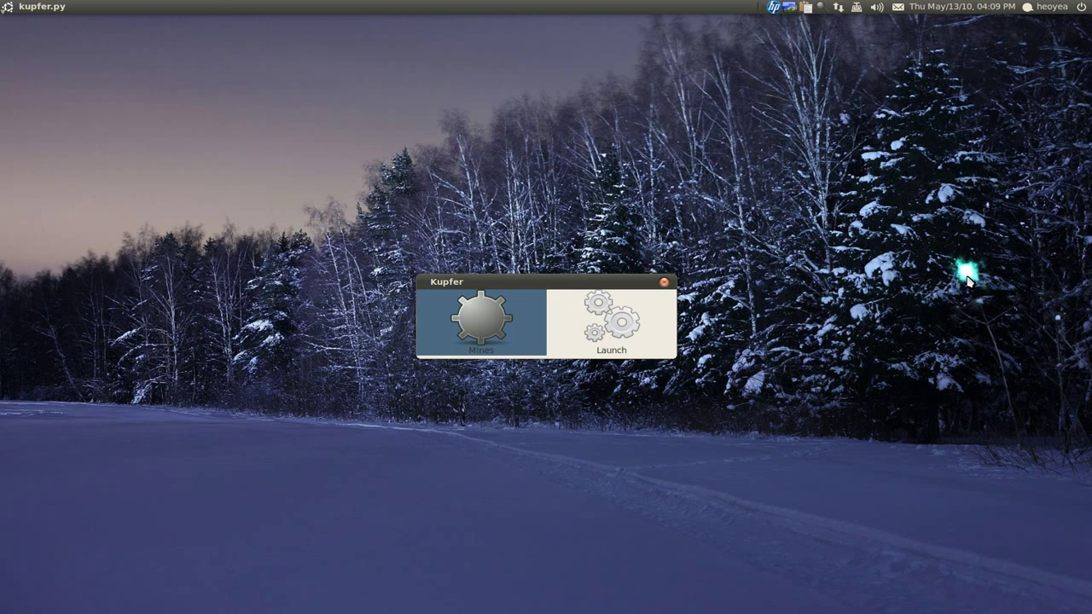
key("Escape")
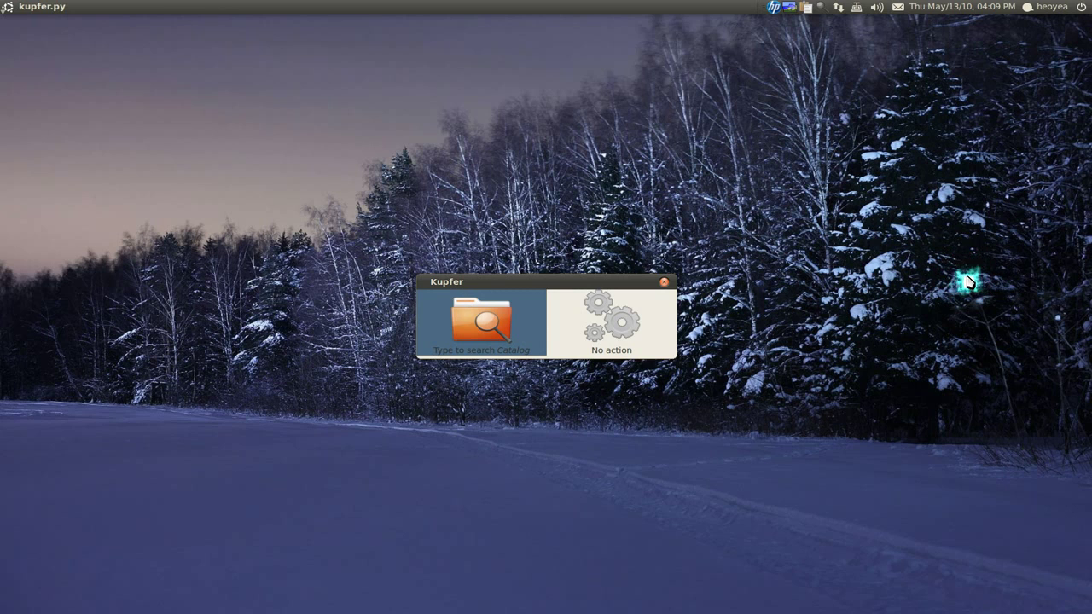
type("mine")
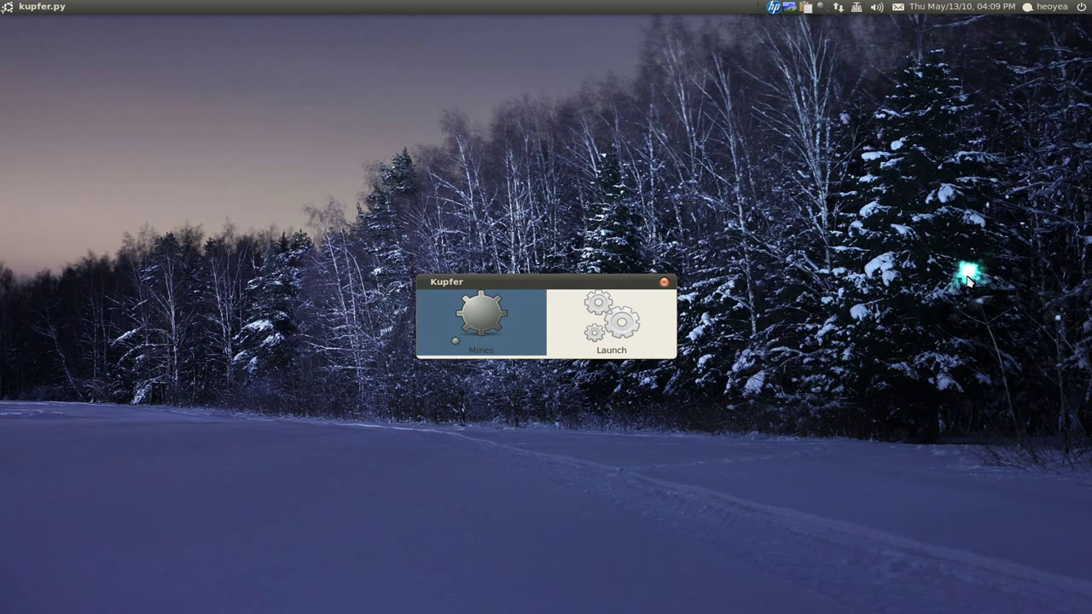
type("su")
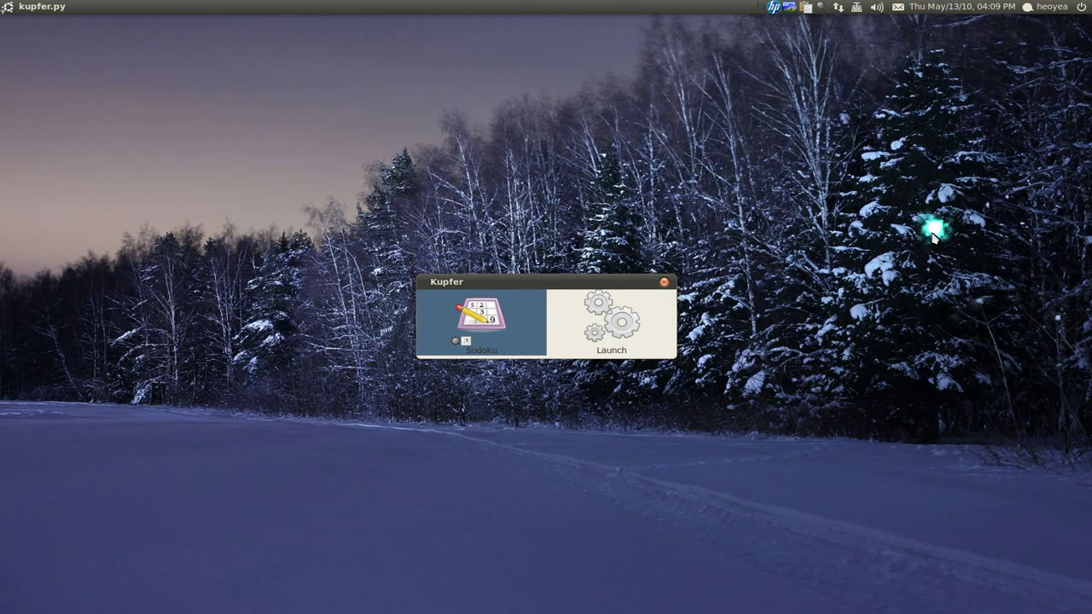
type("gp")
key("Return")
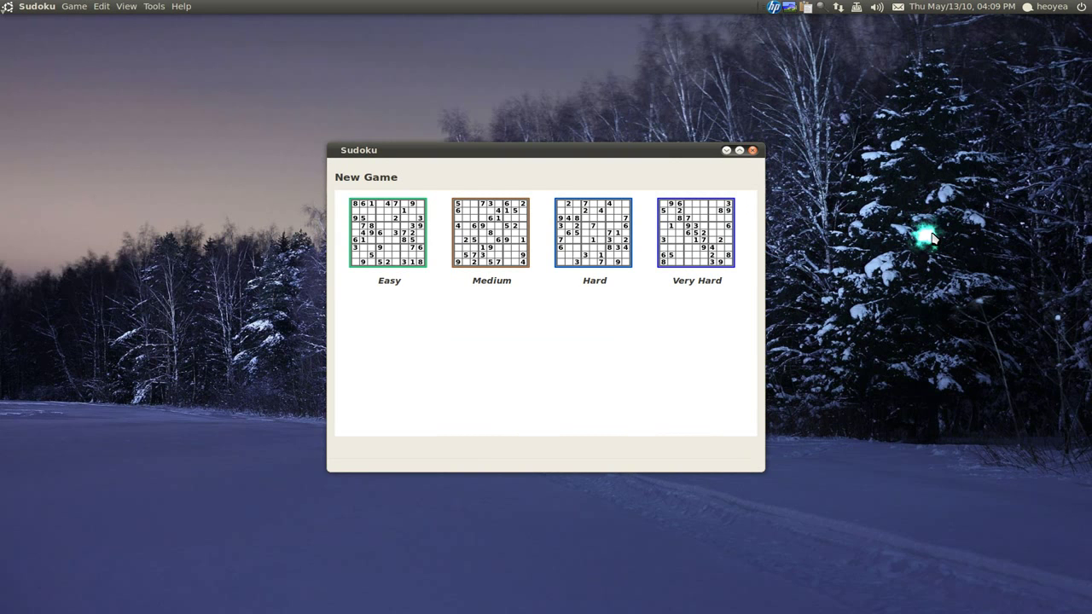
Step: Move the Sudoku and Mines windows apart so that all three launched applications can be seen
left_click_drag(669, 155, 373, 163)
left_click_drag(534, 190, 887, 191)
Step: Close the Sudoku, file renamer and Mines windows
left_click(110, 214)
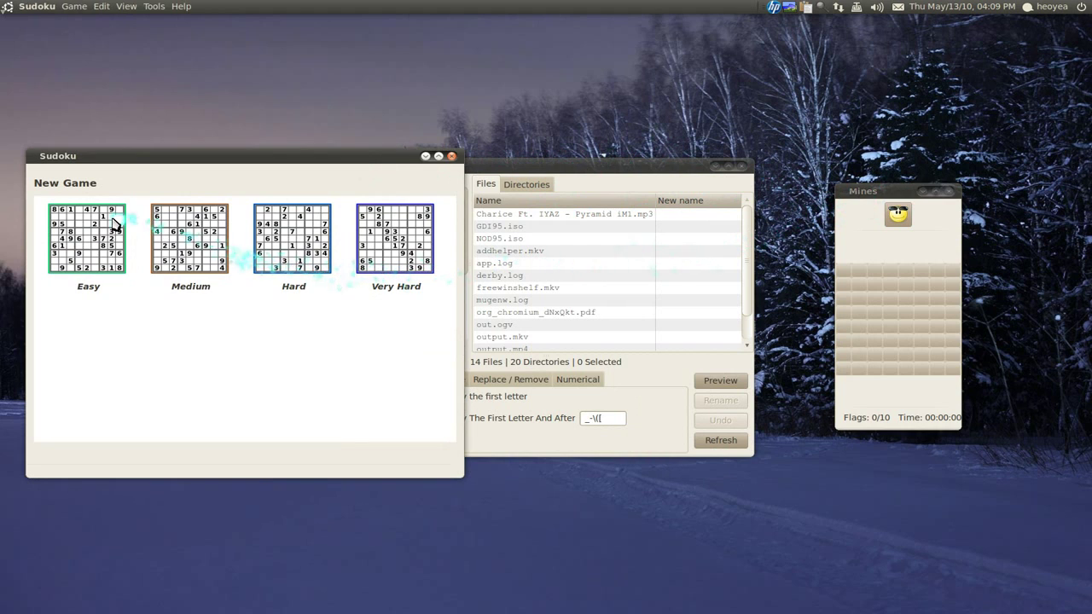
key("alt+F4")
left_click(476, 231)
key("alt+F4")
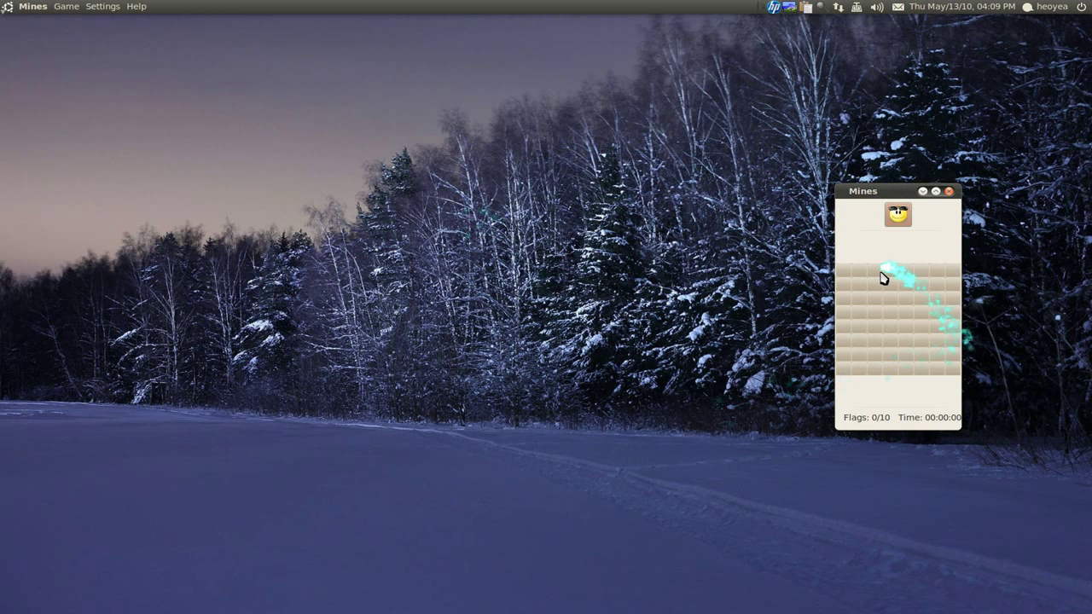
key("alt+F4")
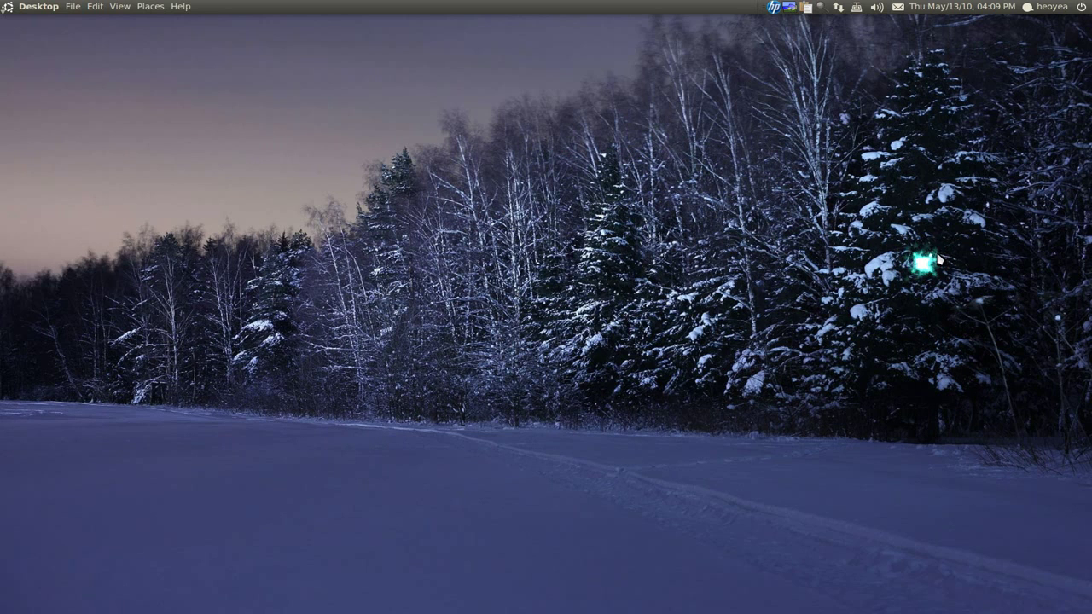
Step: Calculate =2+2 in the Kupfer launcher and clear the result
key("ctrl+space")
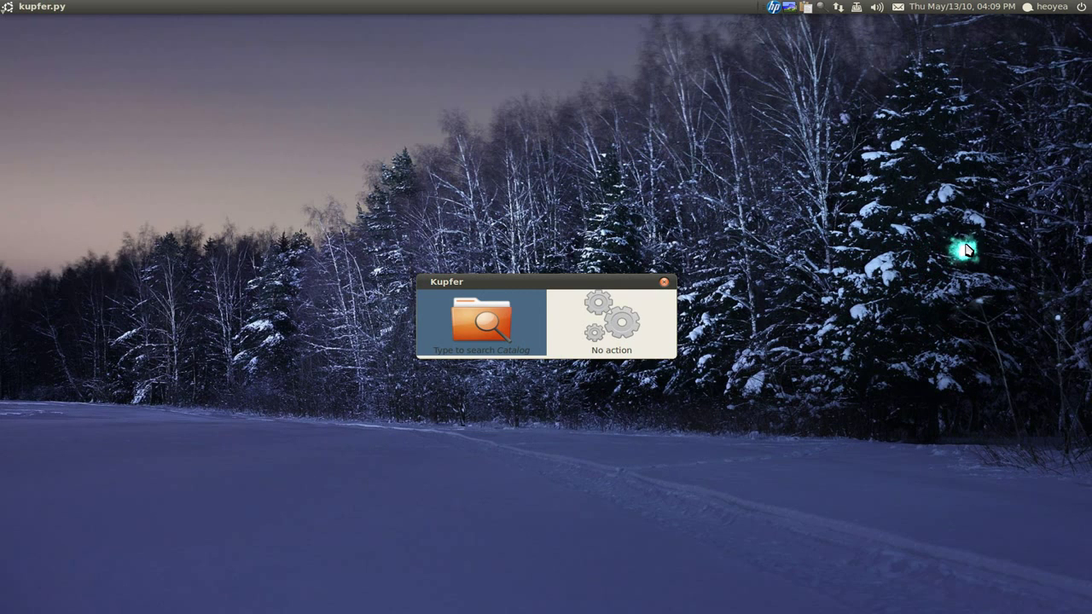
type("=")
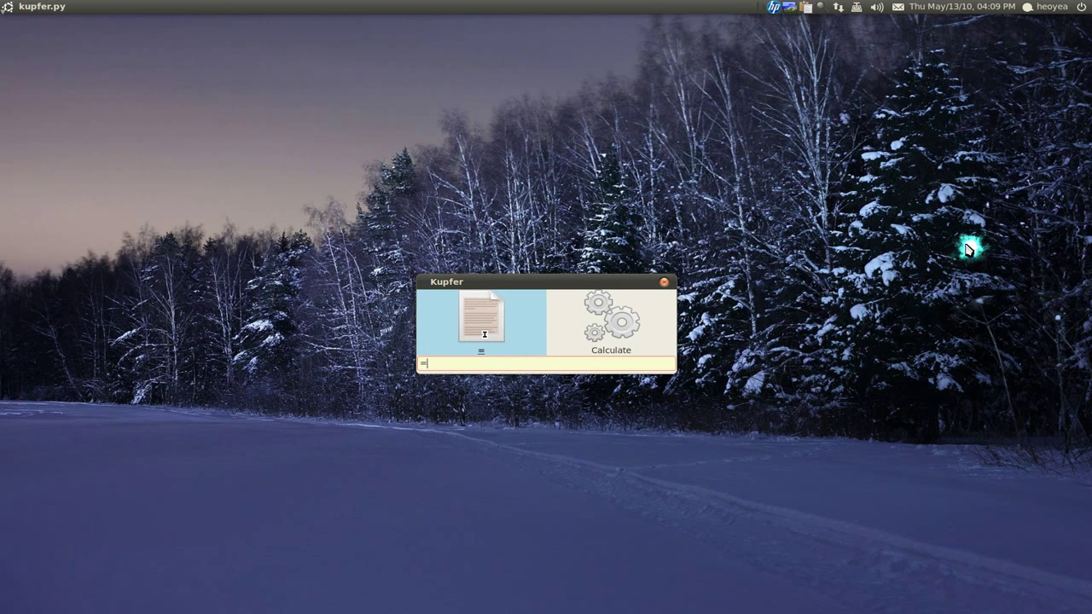
type("2+2")
key("Return")
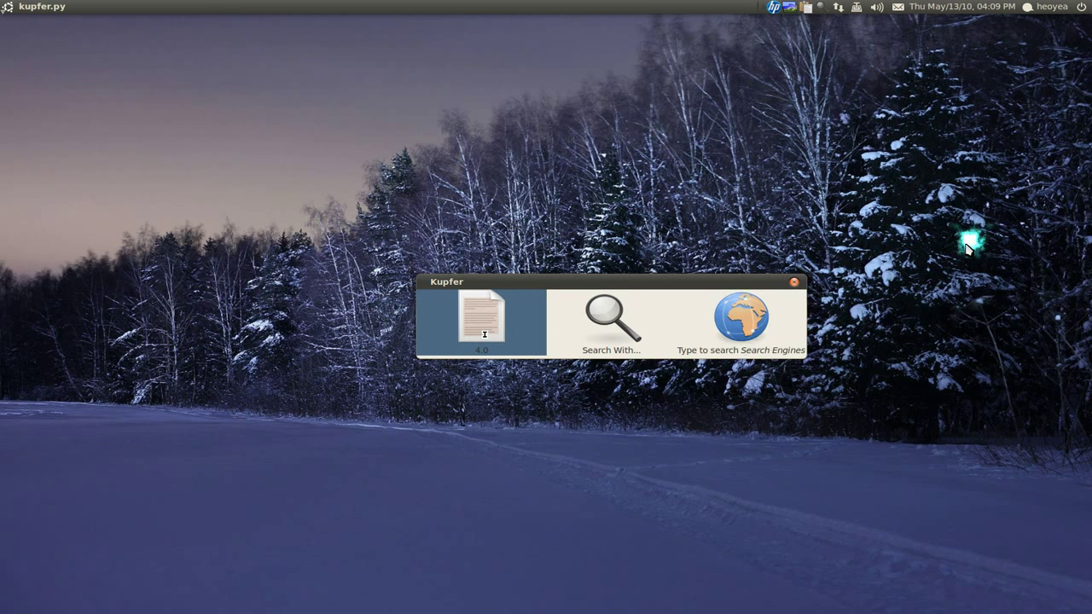
key("Escape")
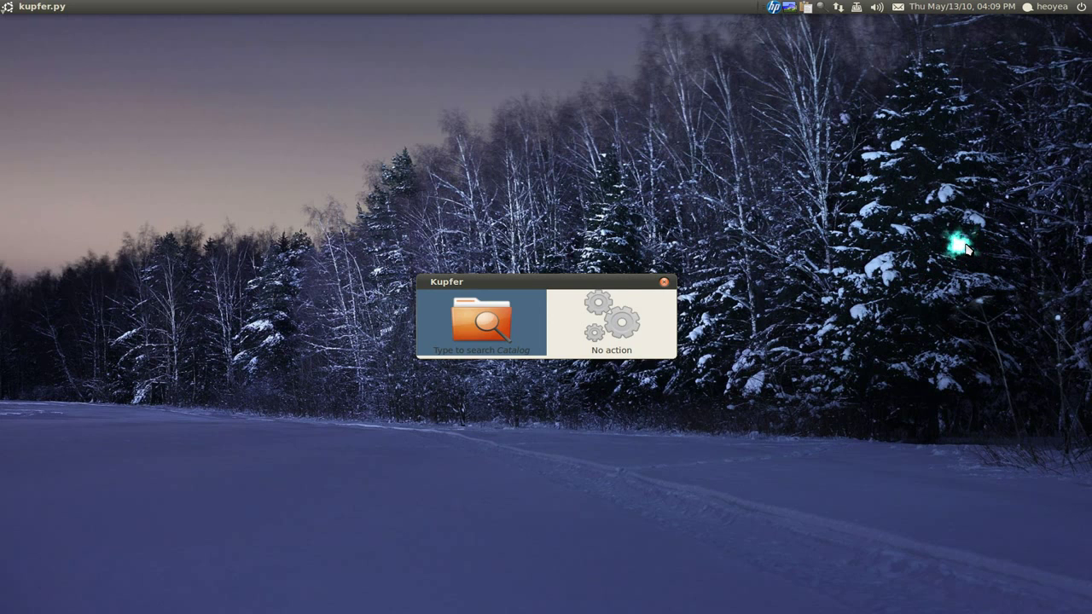
Step: Run =help in the launcher, look through the calculator's function reference and close it
type("=help")
key("Return")
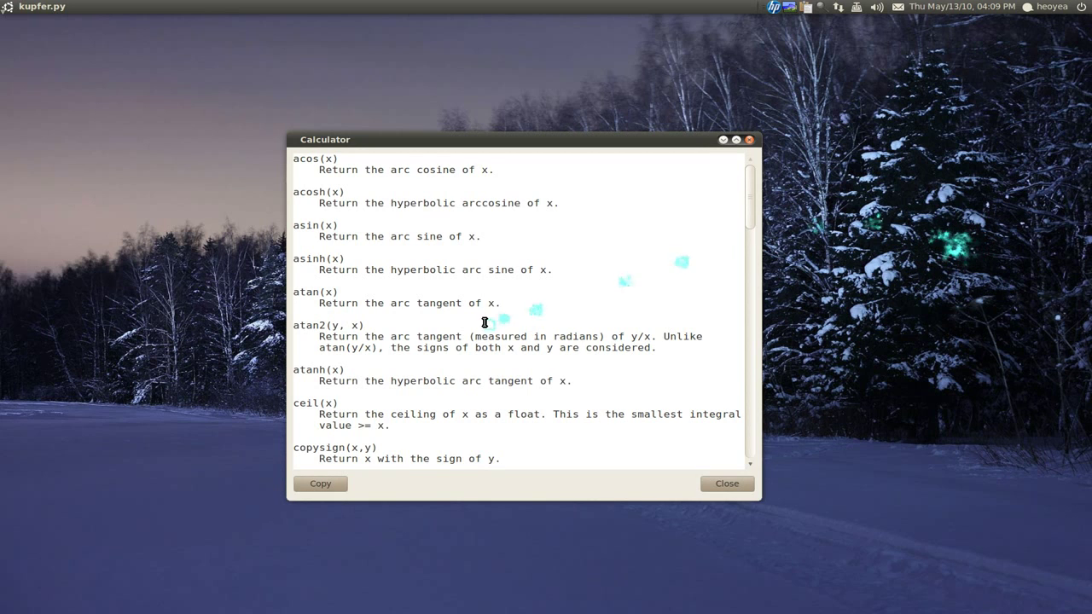
scroll(529, 298, "down", 6)
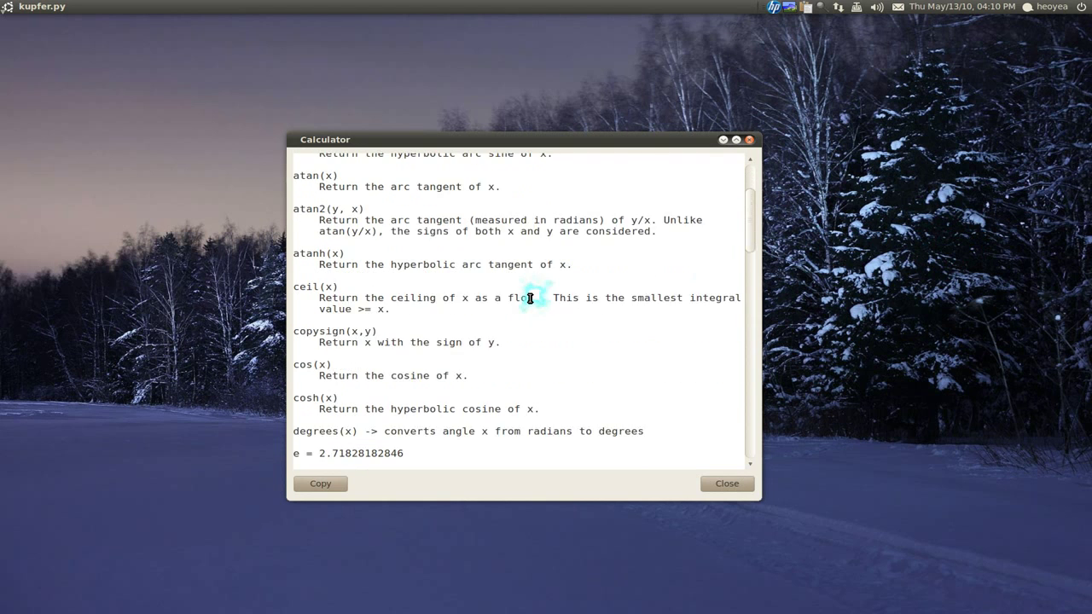
left_click(730, 484)
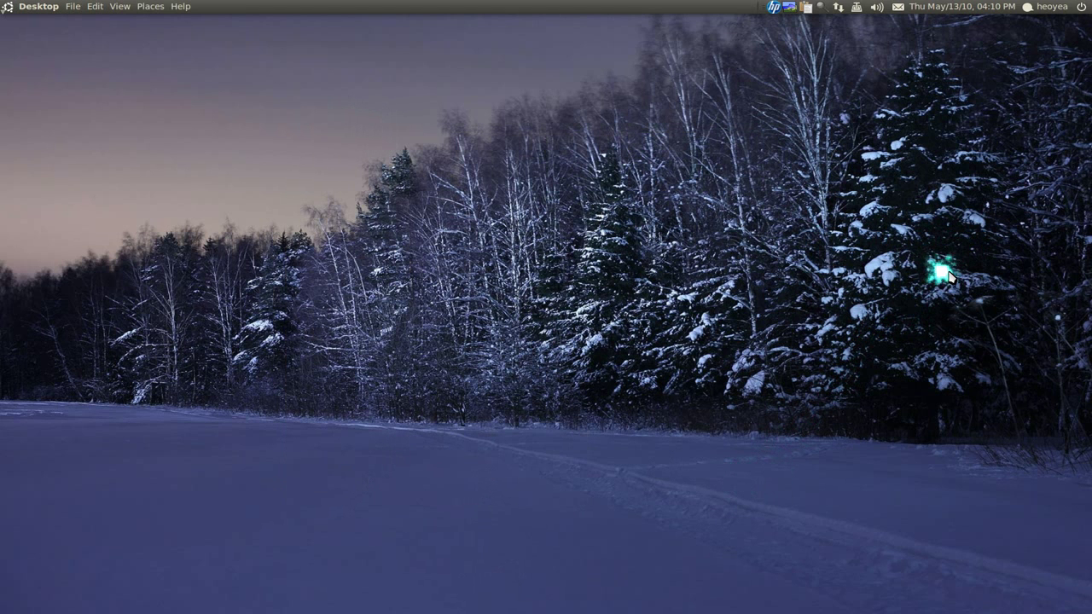
Step: Open the folder /usr/local by entering its path in the Kupfer launcher, and close its file browser window
key("ctrl+space")
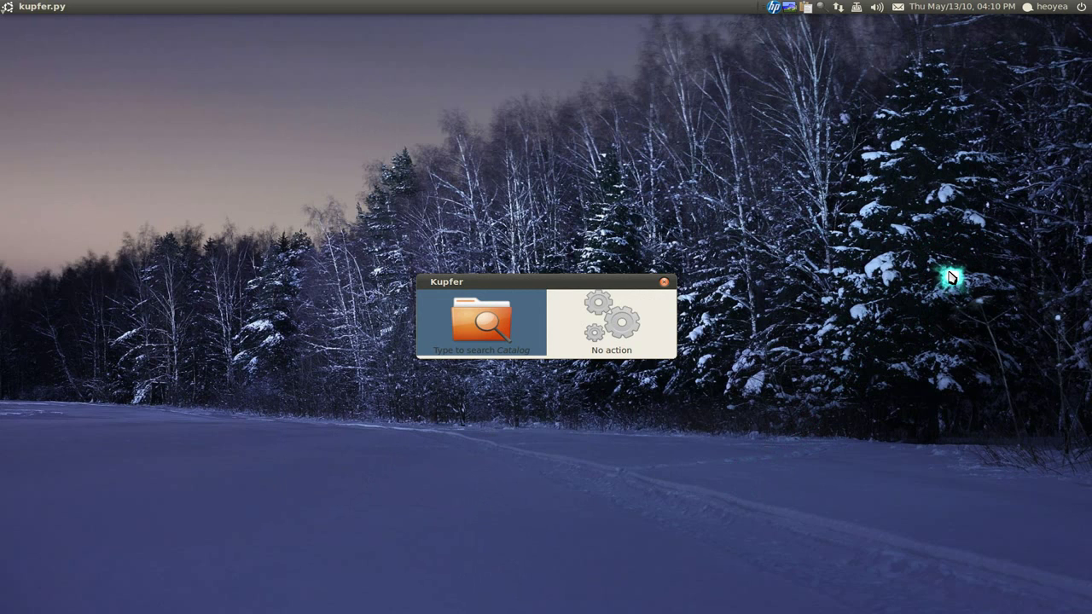
type("/")
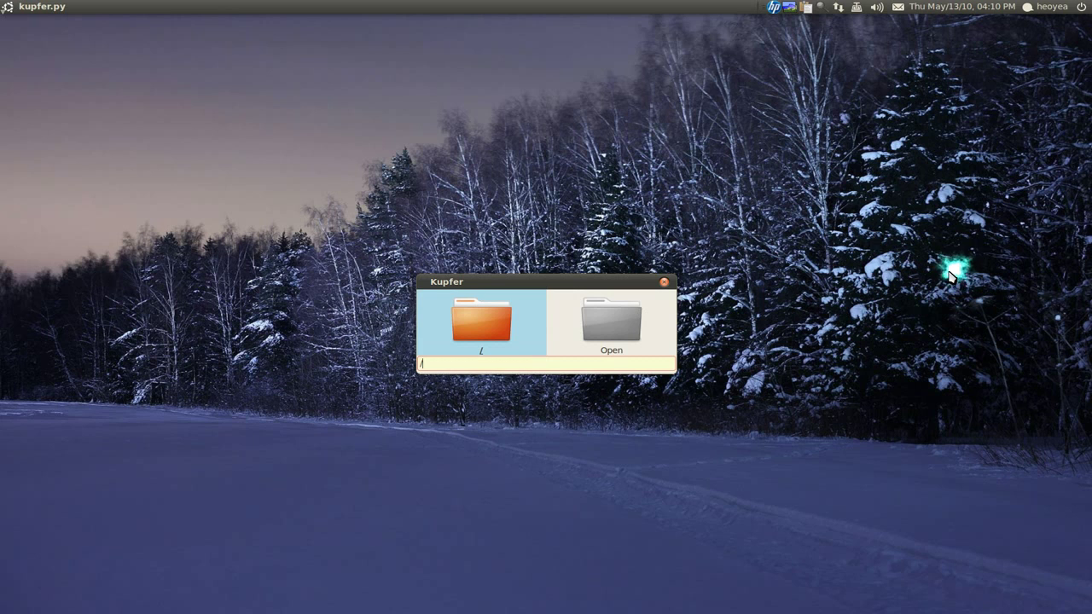
type("usr/local")
key("Return")
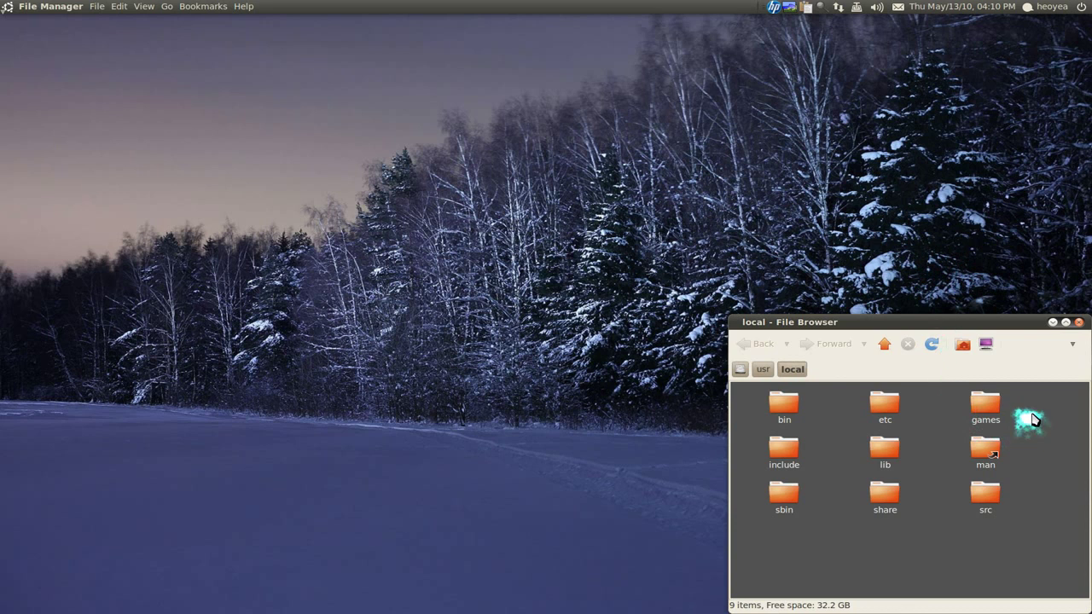
key("ctrl+w")
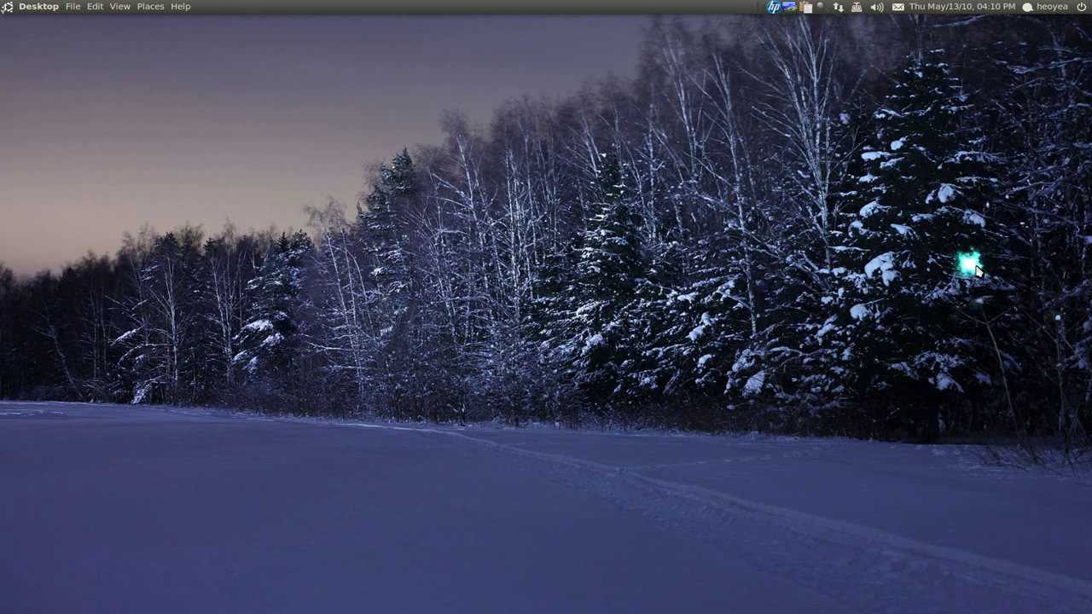
Step: Select Home Folder with the Launch action in Kupfer and compose them into a single command
key("ctrl+space")
key("Escape")
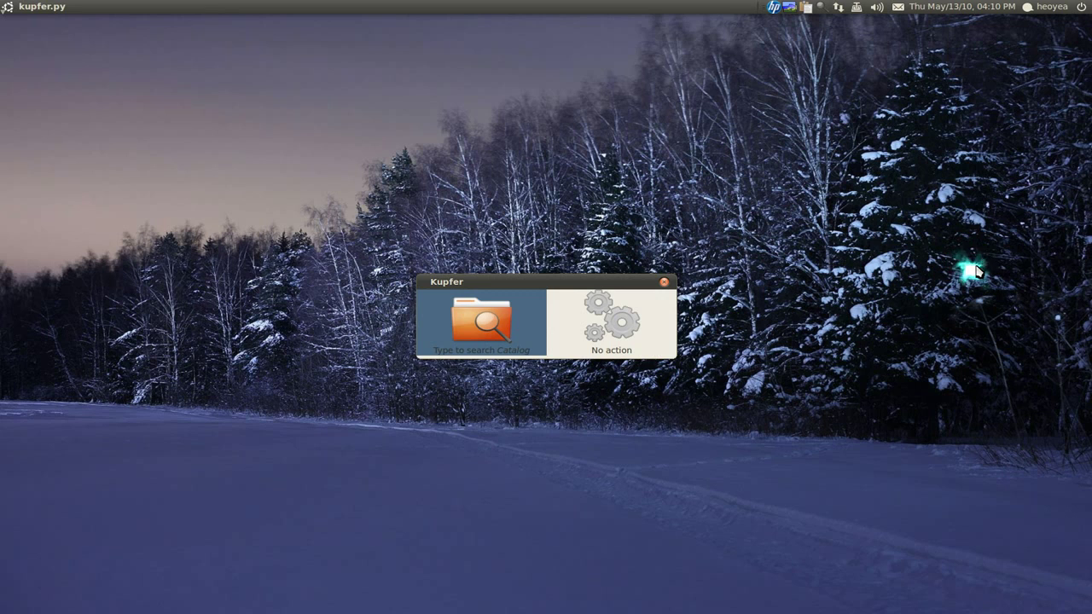
type("home")
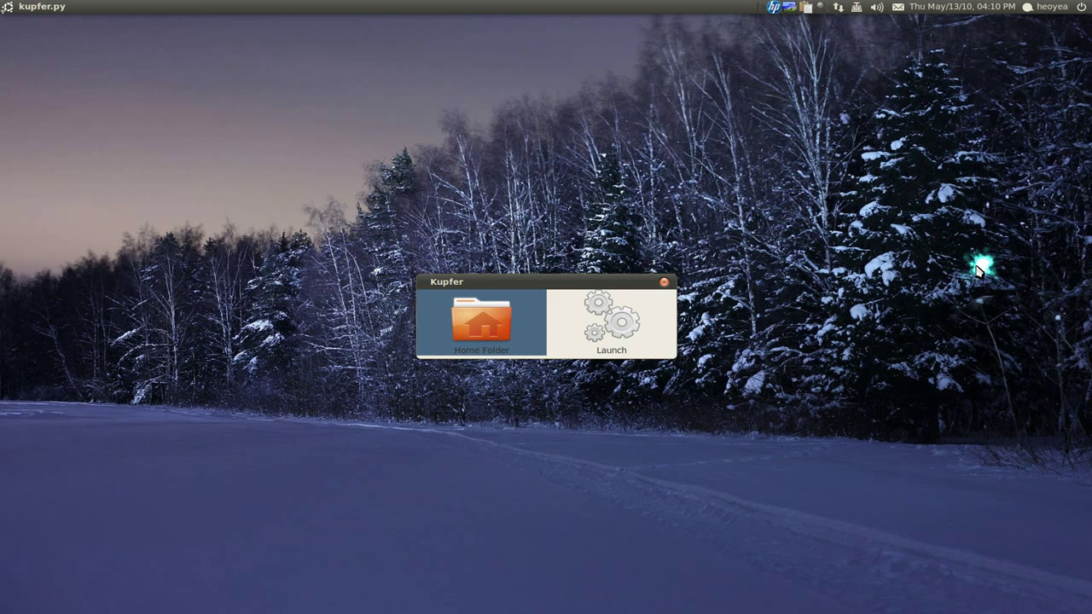
key("Tab")
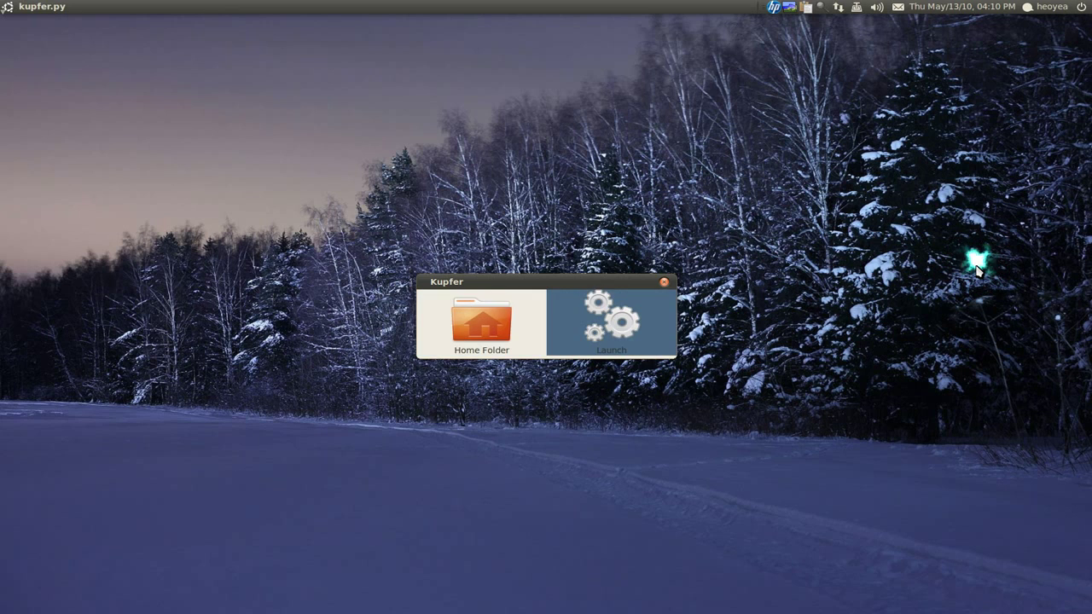
key("Tab")
key("Tab")
key("ctrl+Return")
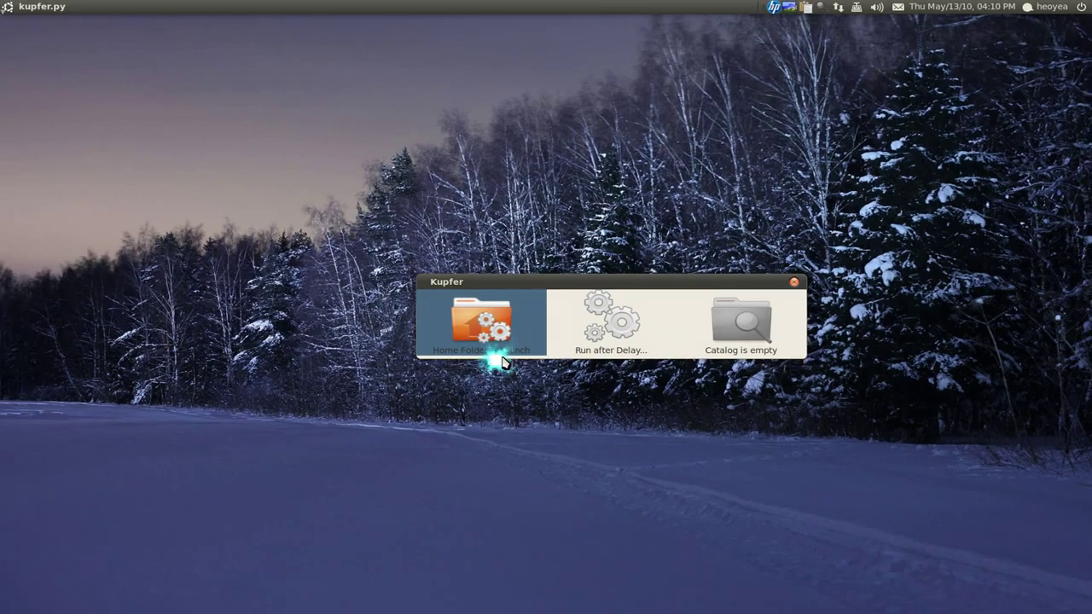
Step: Look through the actions for the composed Home Folder command and choose Run after Delay
key("Tab")
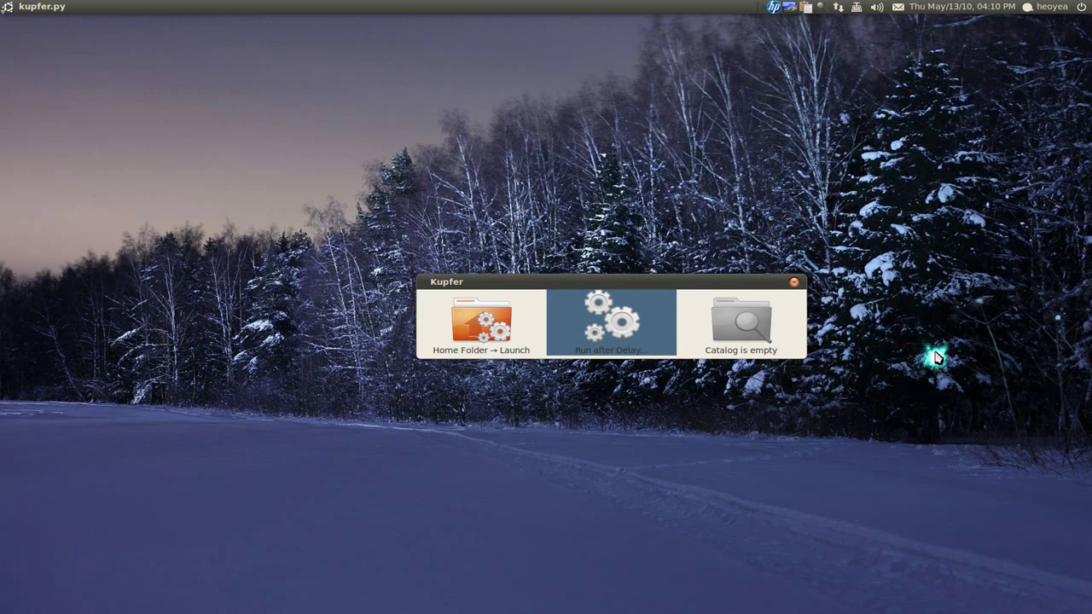
key("Down")
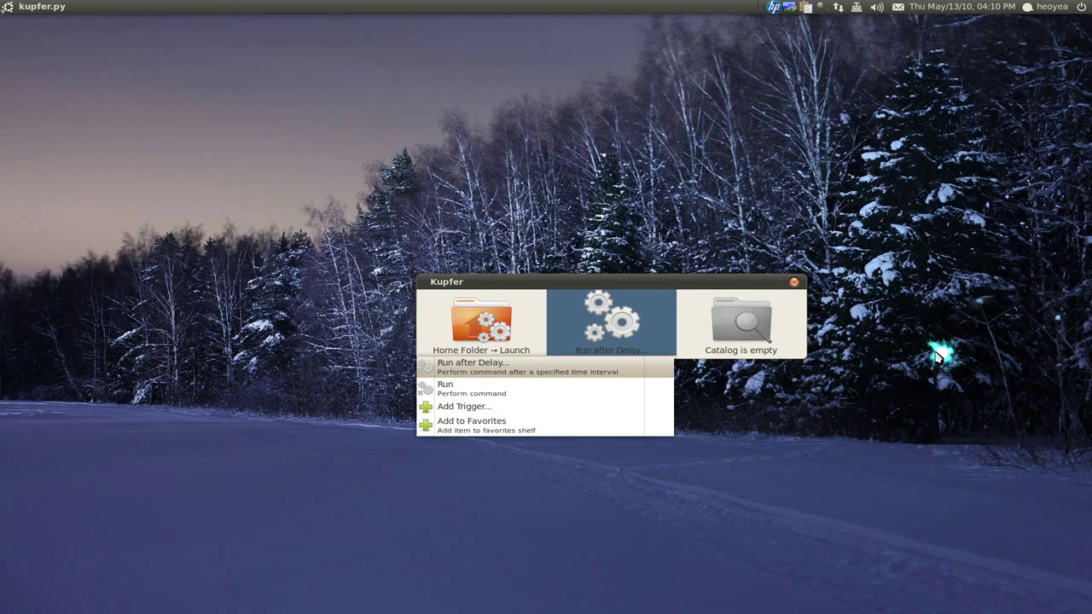
key("Down")
key("Down")
key("Up")
key("Up")
key("Tab")
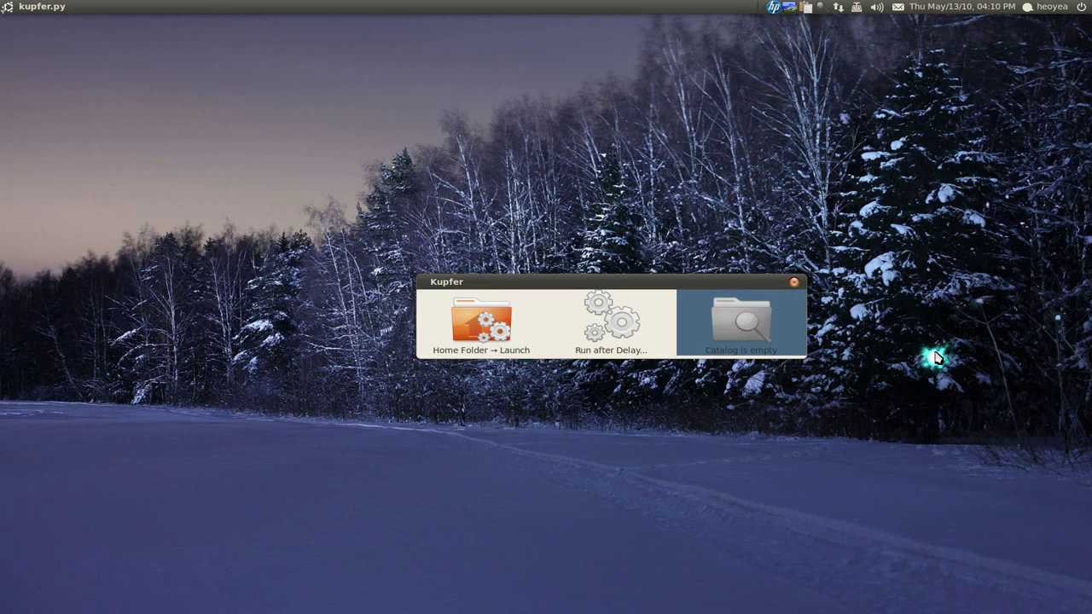
Step: Set the delay to "0 m 03 sec" and run the composed Home Folder launch command
key("period")
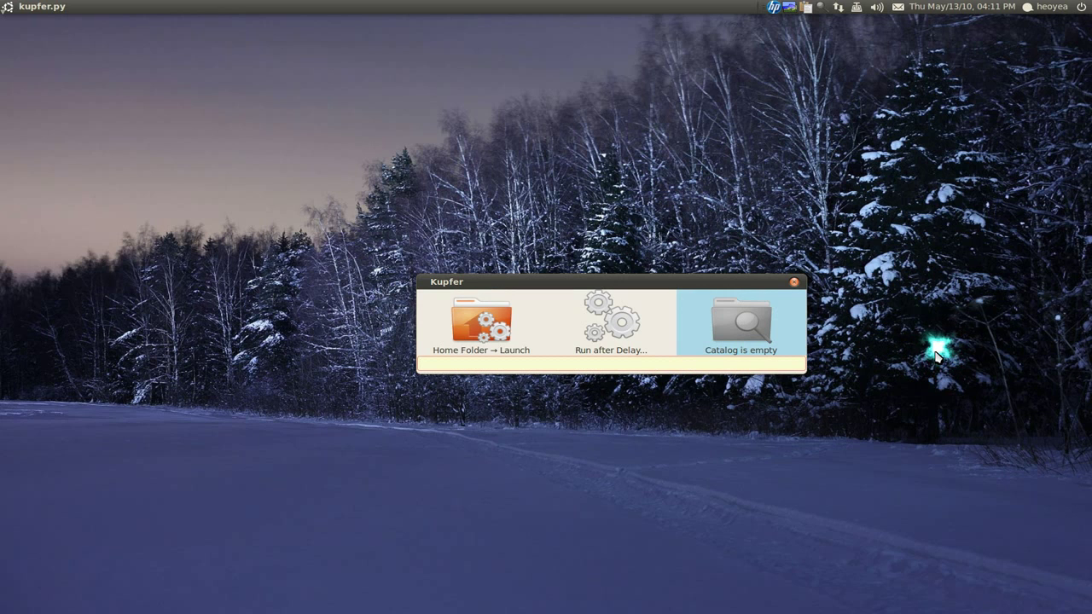
type("0 m 03 sec")
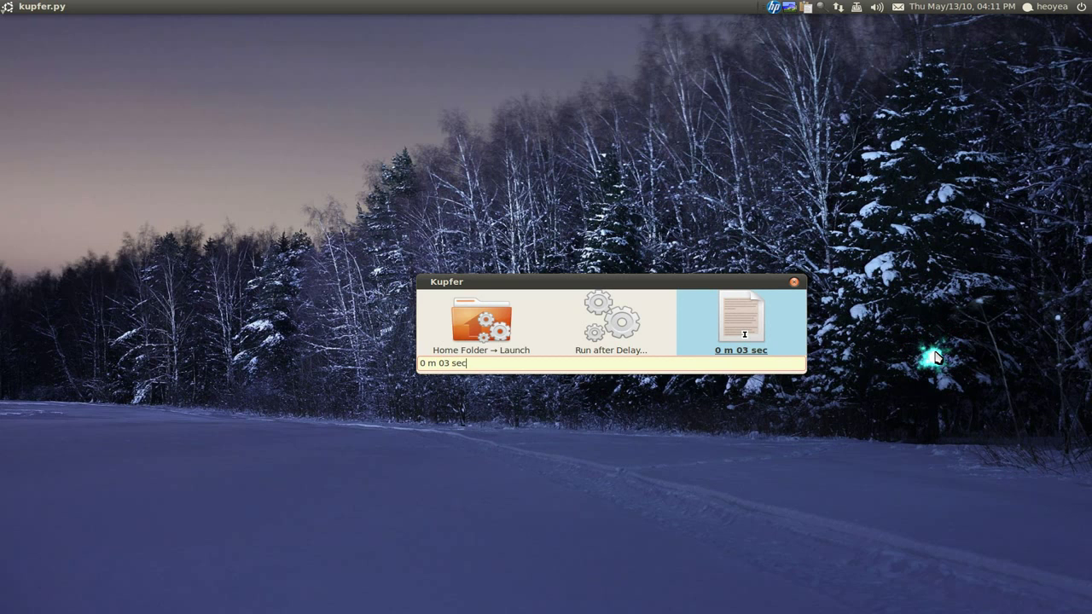
key("Return")
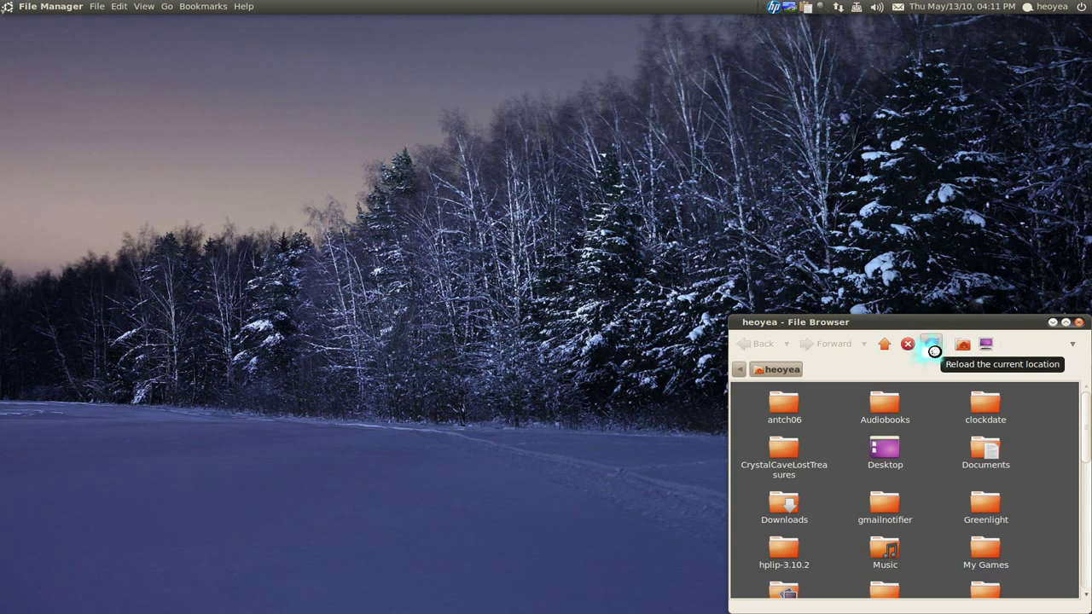
Step: Close the home folder's file browser window and enter the text "brush teeth" in the Kupfer launcher
key("ctrl+w")
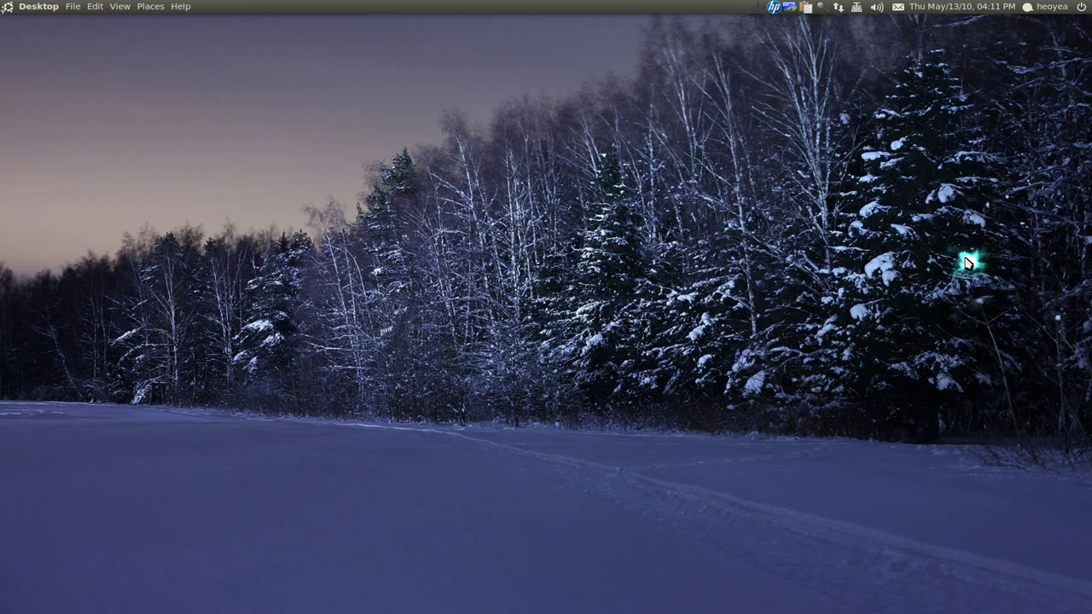
key("ctrl+space")
key("Escape")
key("Escape")
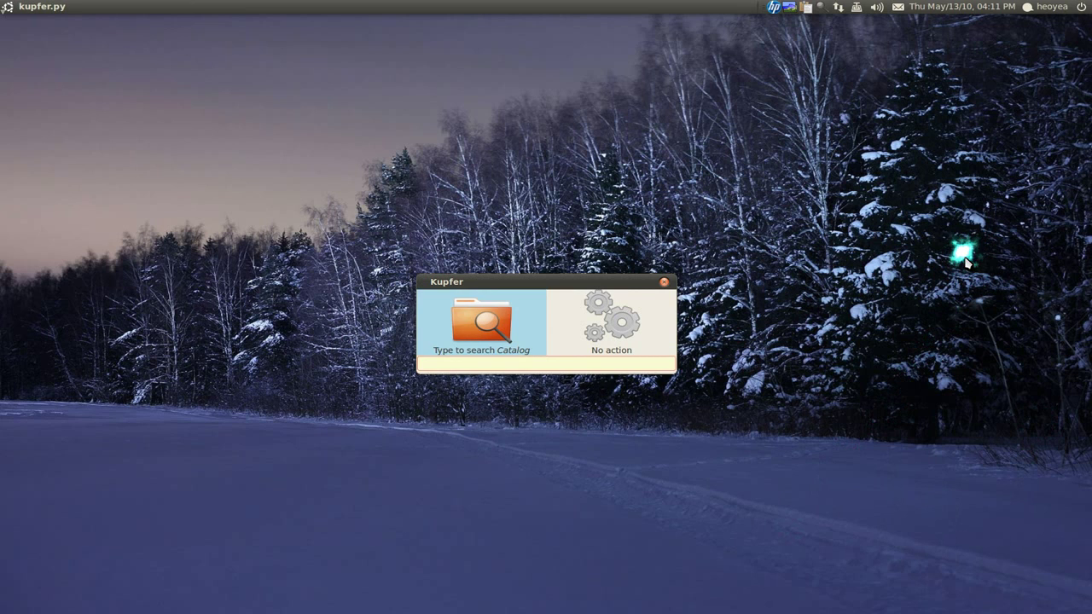
type("brush teeth")
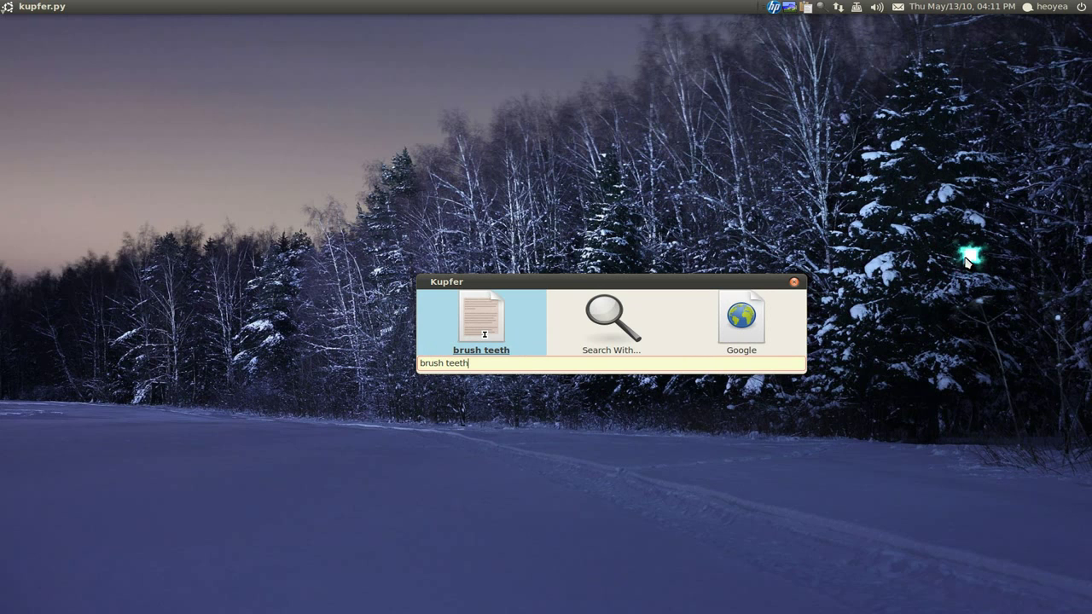
Step: Choose the Large Type action for the "brush teeth" text and compose the two into a single command
key("Tab")
key("Down")
key("Down")
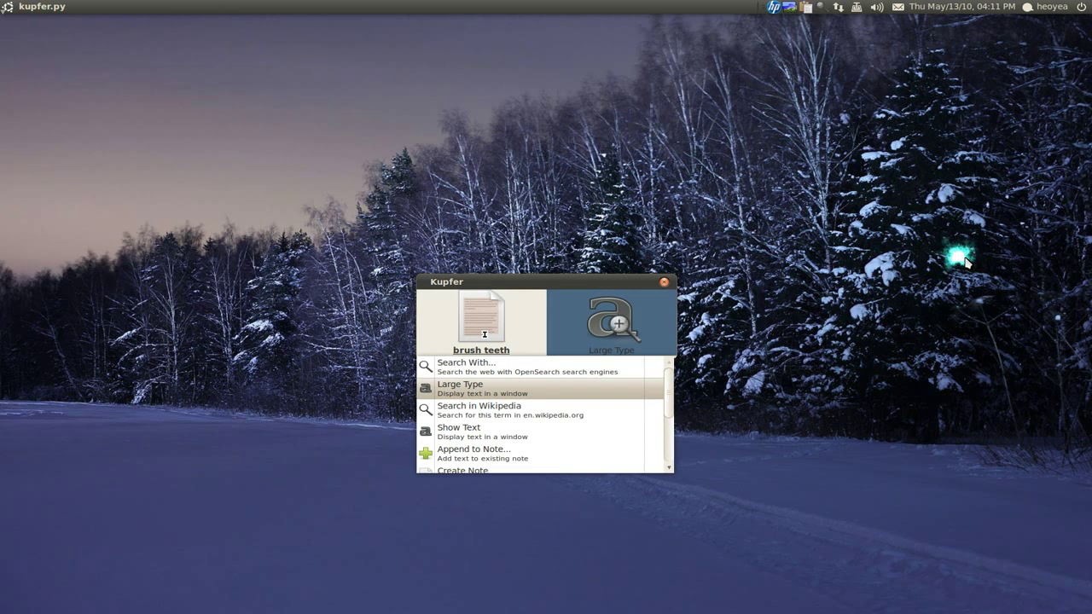
key("Tab")
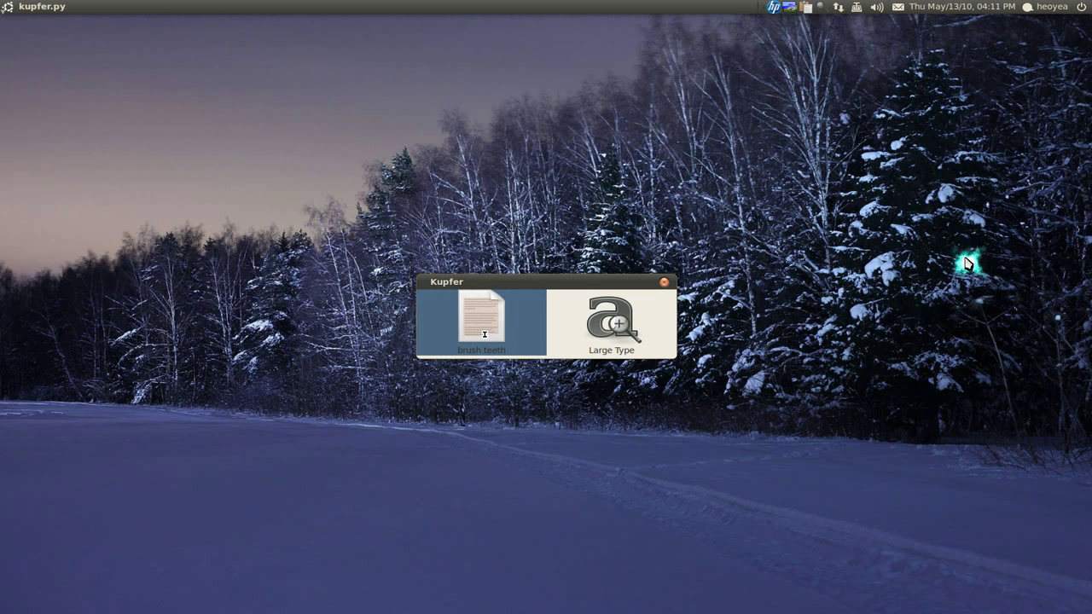
key("Tab")
key("Tab")
key("ctrl+Return")
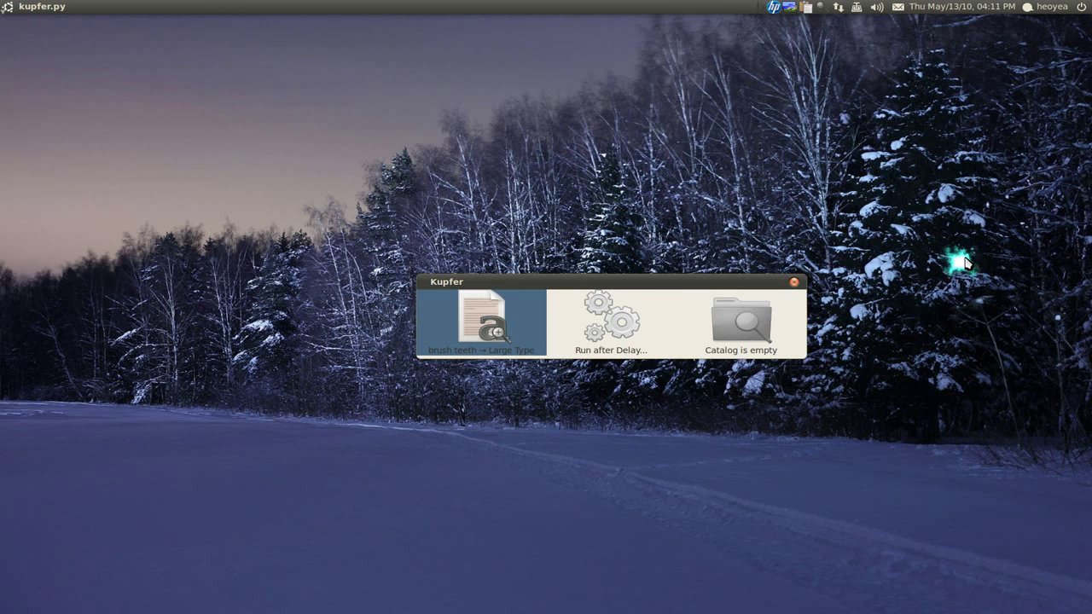
Step: Run the composed Large Type command with the Run after Delay action, using a delay of "0 m 03 sec"
key("Tab")
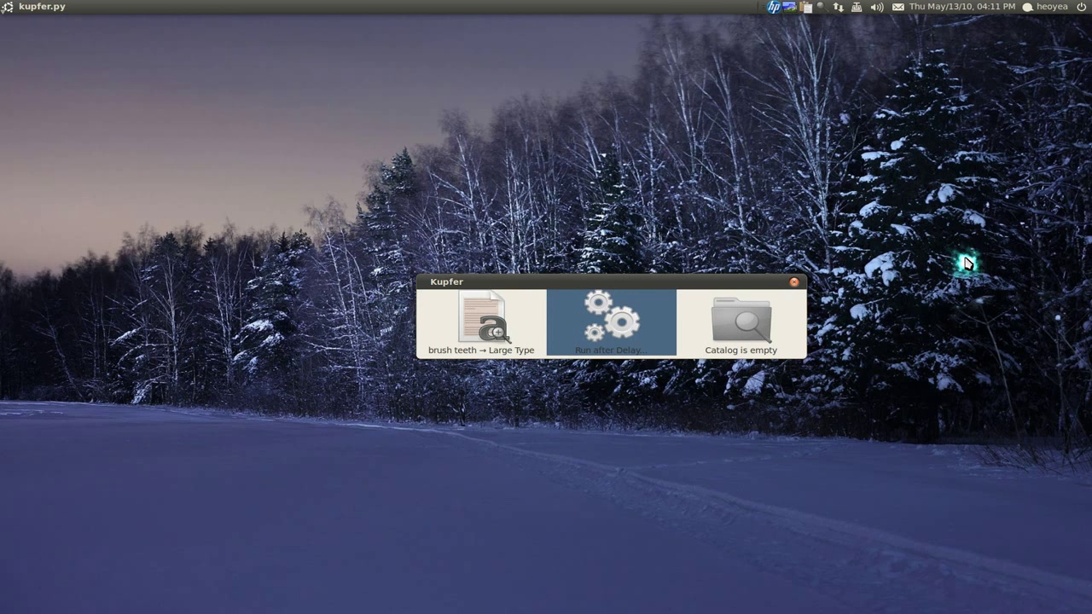
key("Tab")
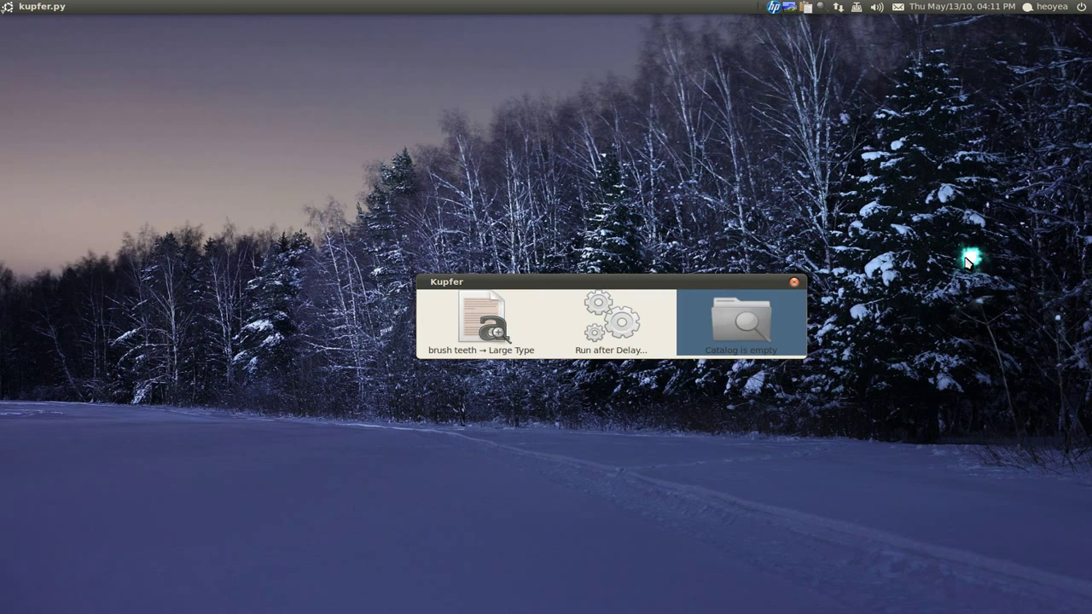
type("0 m")
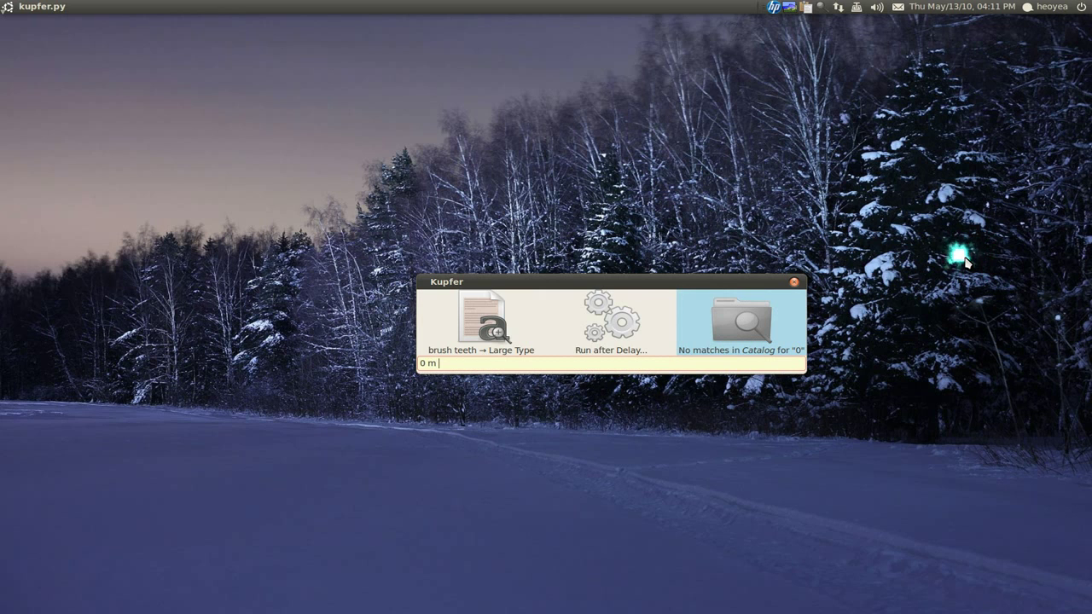
type(" 03 sec")
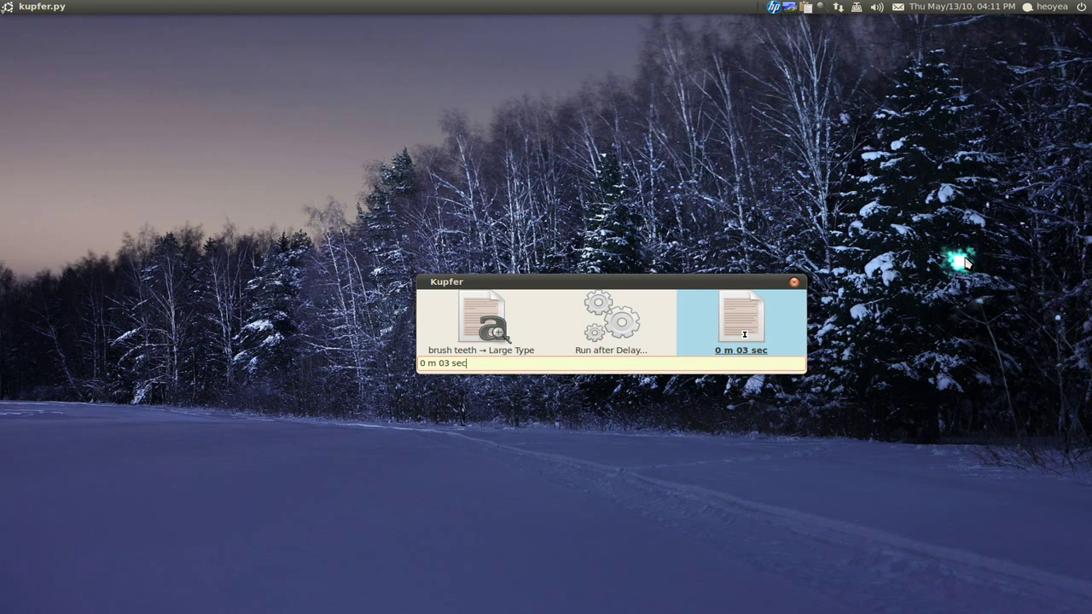
key("Return")
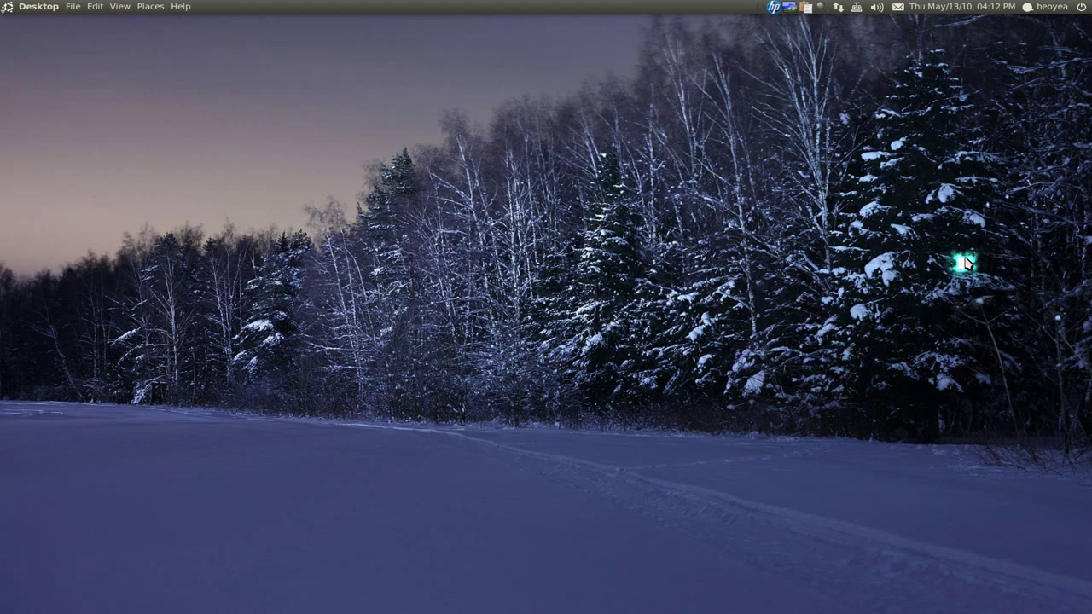
Step: Find the home folder in Kupfer and browse through its files and subfolders, then clear the search
key("ctrl+space")
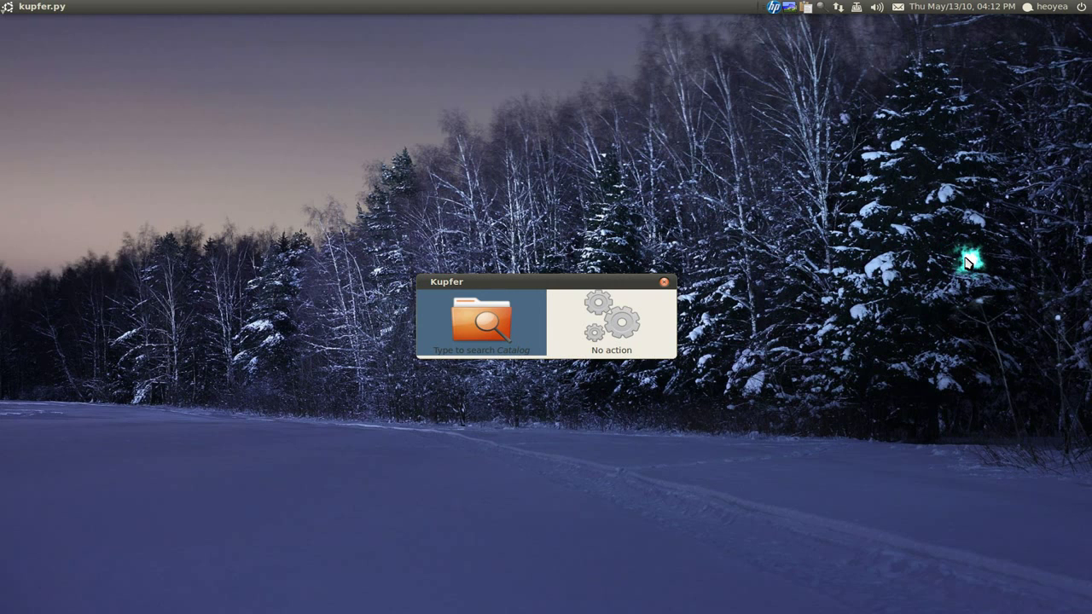
type("heoyea")
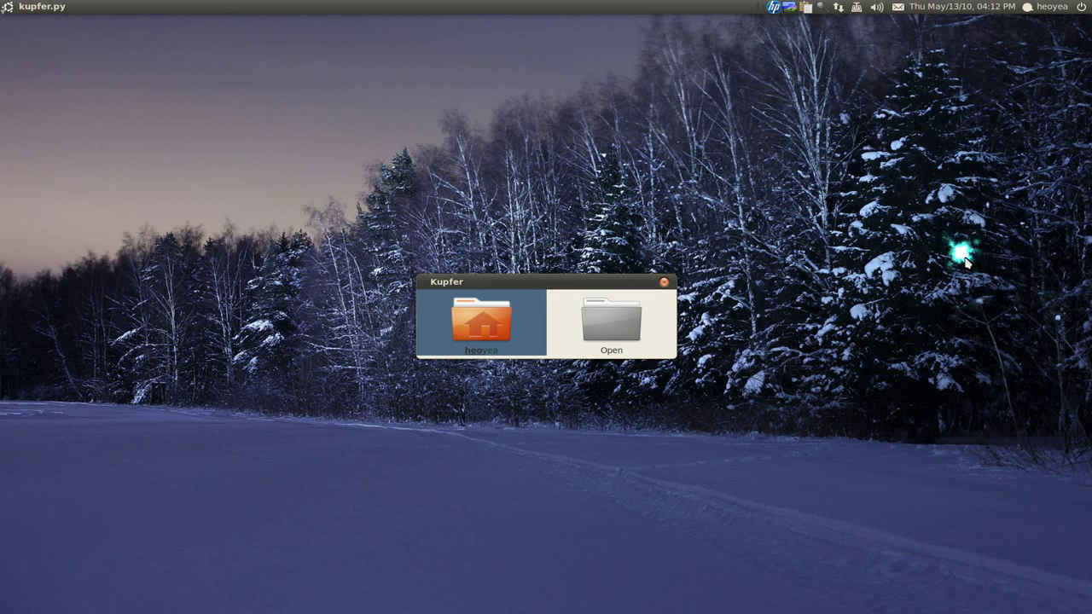
key("Right")
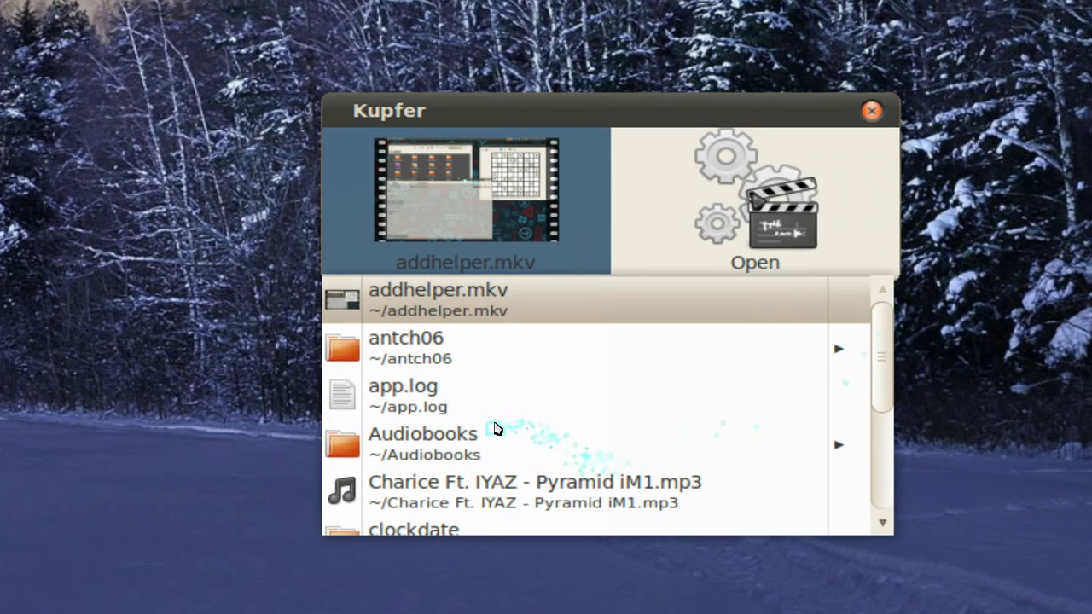
key("Down")
key("Down")
key("Down")
key("Down")
key("Down")
key("Down")
key("Down")
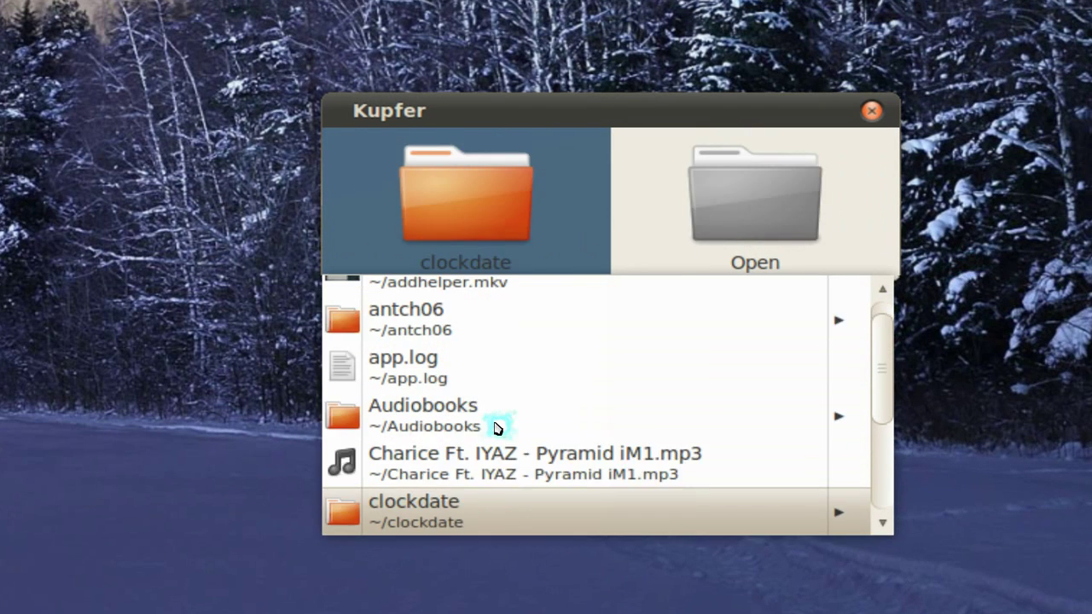
key("Up")
key("Up")
key("Up")
key("Up")
key("Up")
key("Up")
key("Up")
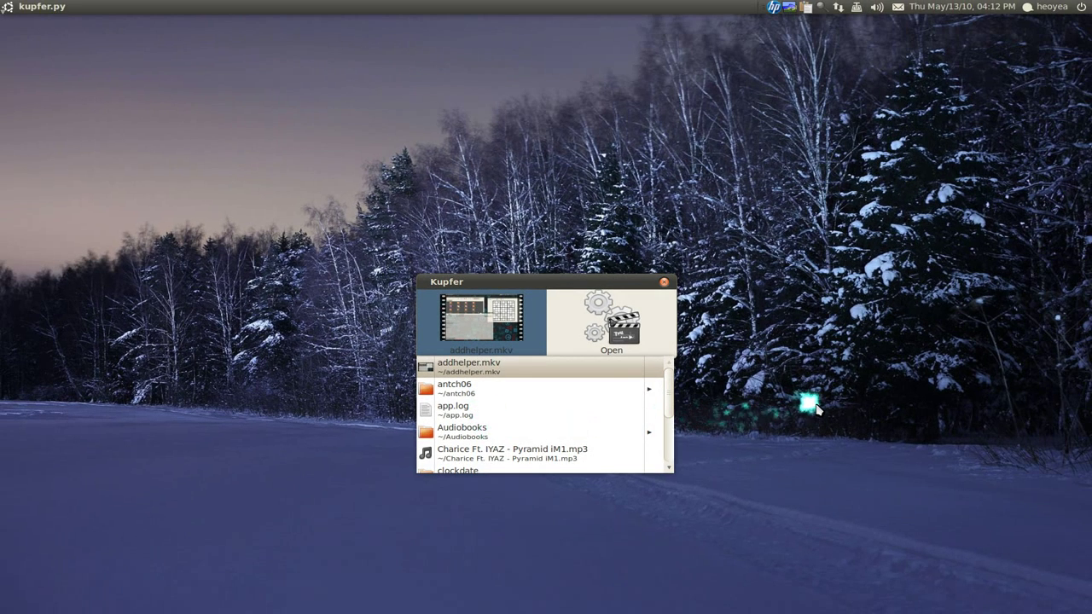
key("Escape")
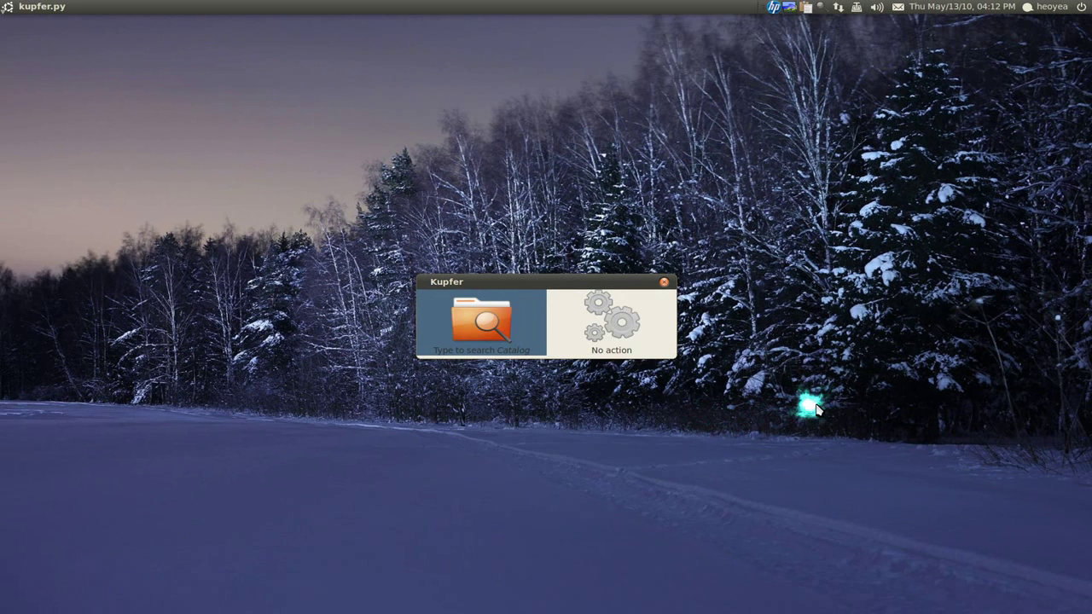
Step: Find the home folder in Kupfer again and browse its contents with hidden folders included
type("heo")
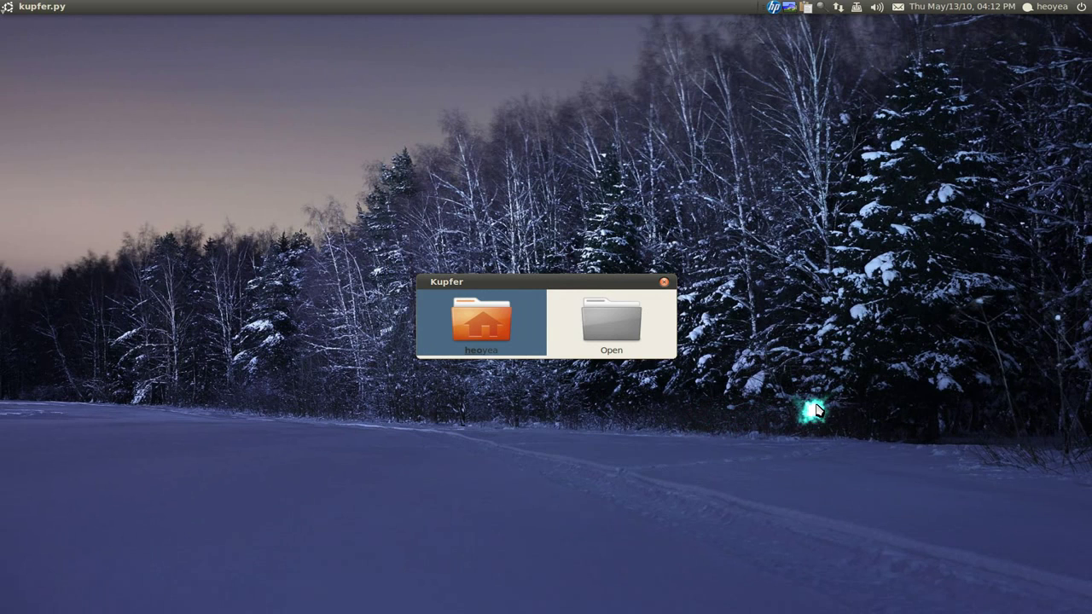
key("Right")
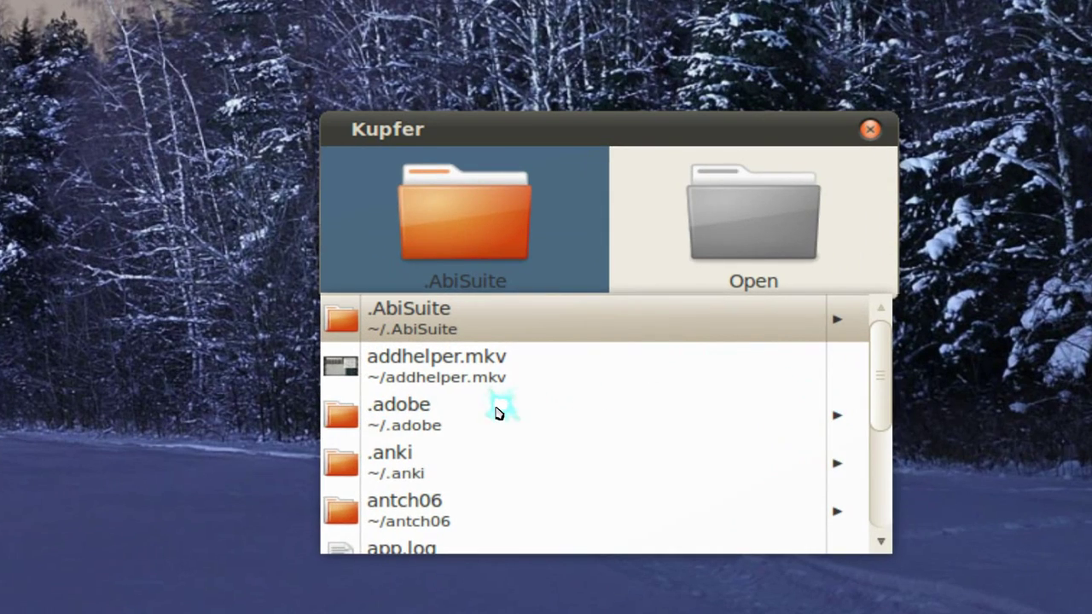
key("Down")
key("Down")
key("Down")
key("Down")
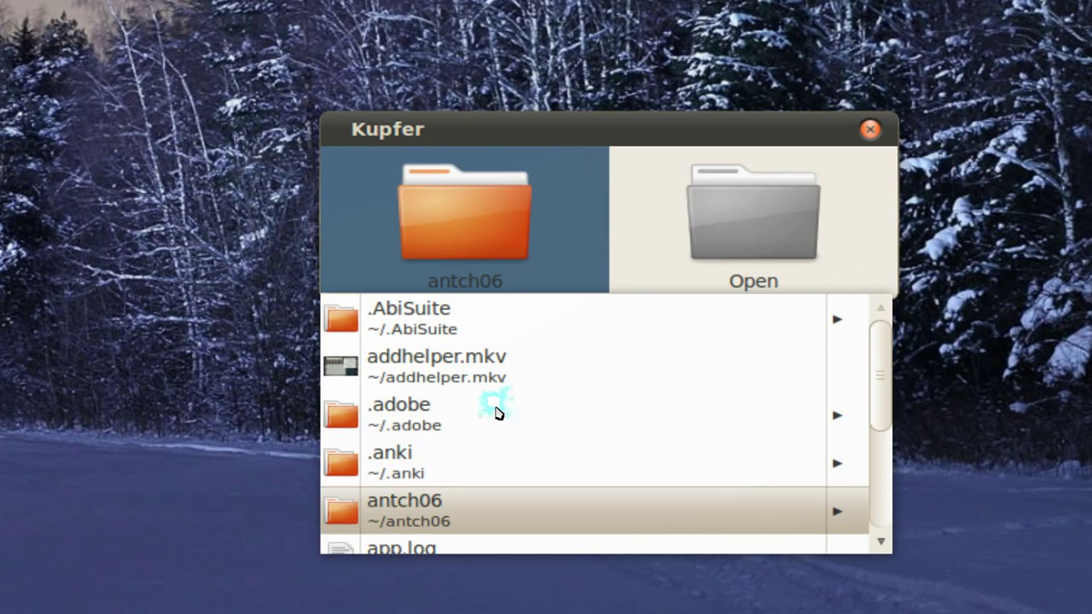
key("Up")
key("Up")
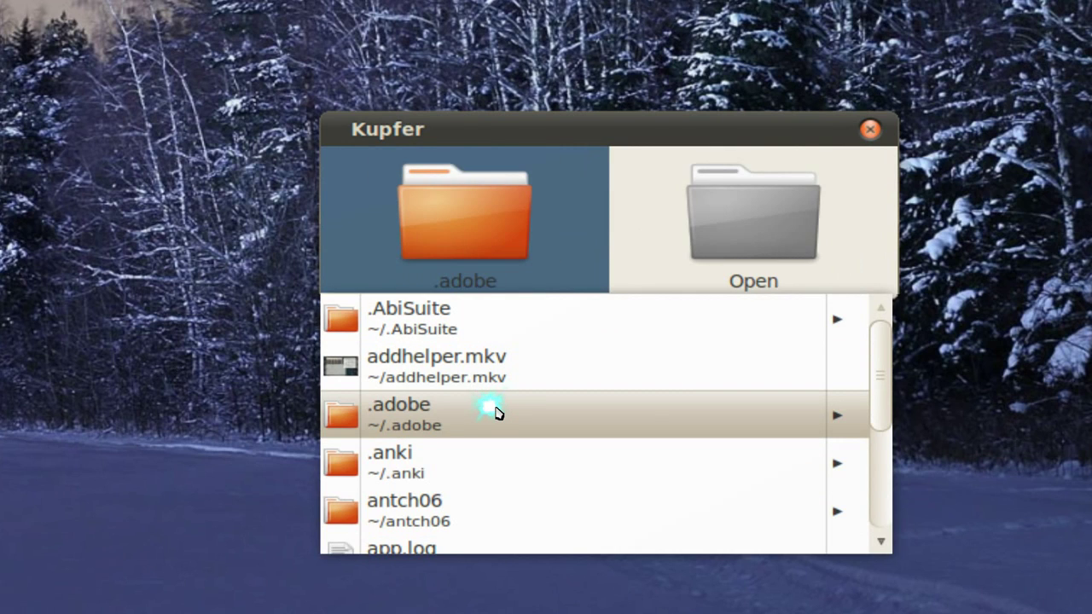
key("Escape")
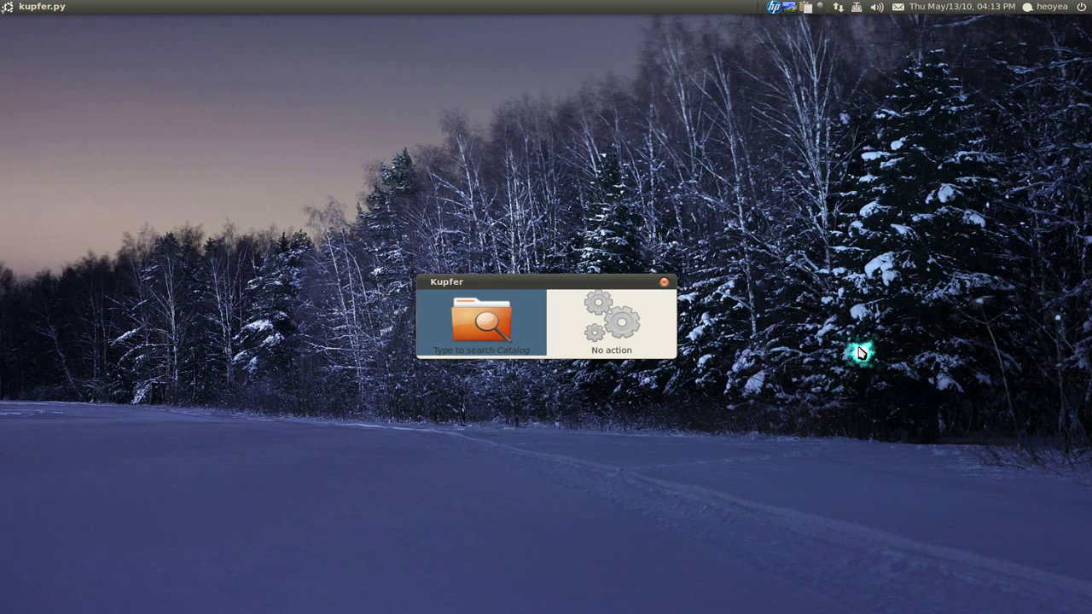
Step: Open the home folder in the file browser and select the file org_chromium_dNxQkt.pdf
left_click(868, 310)
key("super+e")
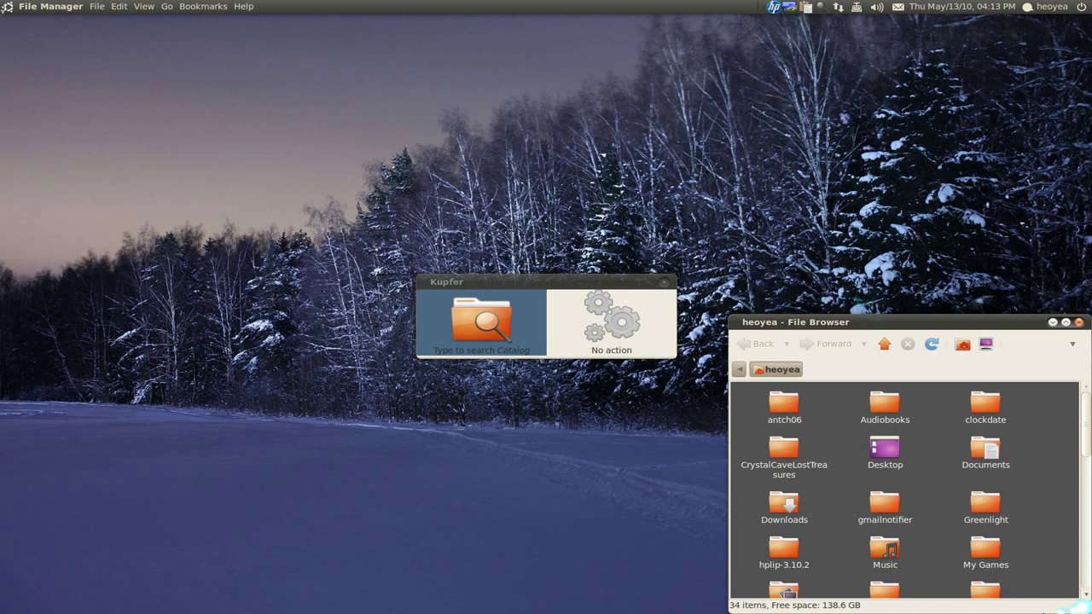
scroll(1007, 461, "down", 8)
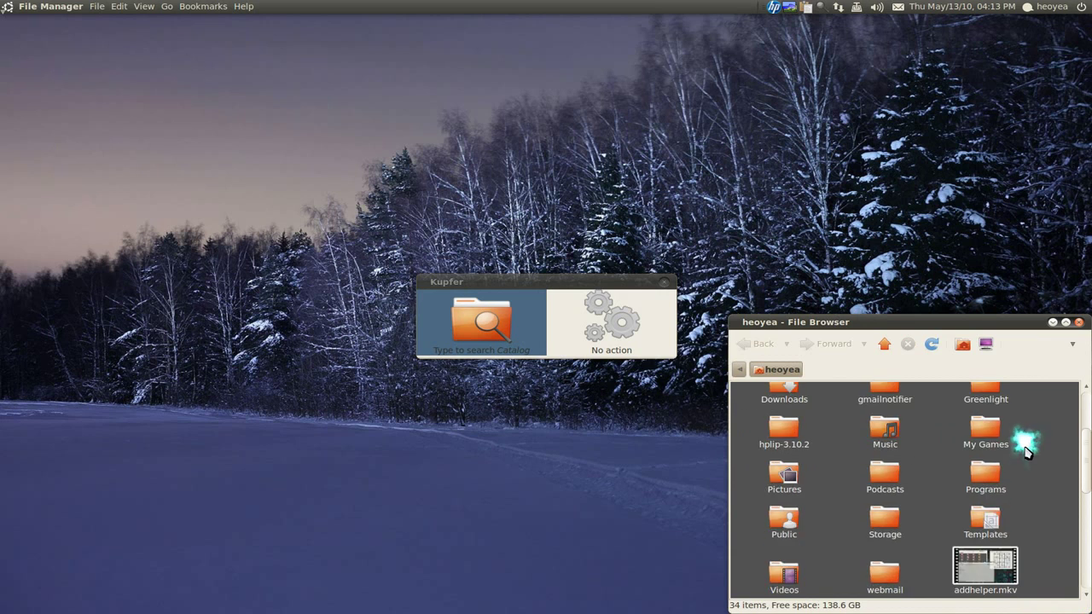
scroll(1027, 453, "down", 1)
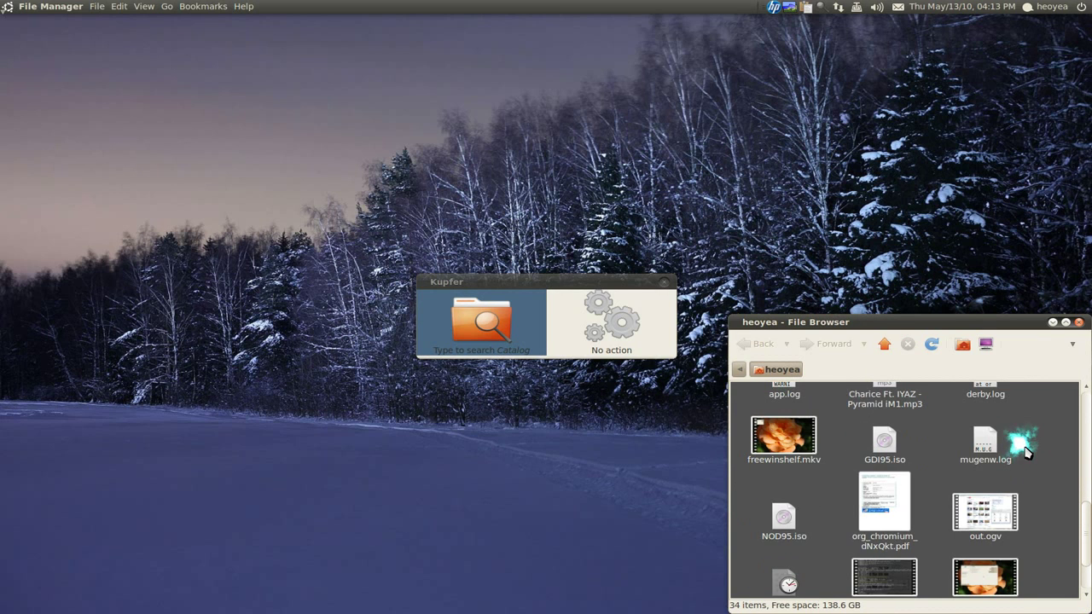
left_click(877, 519)
left_click(181, 186)
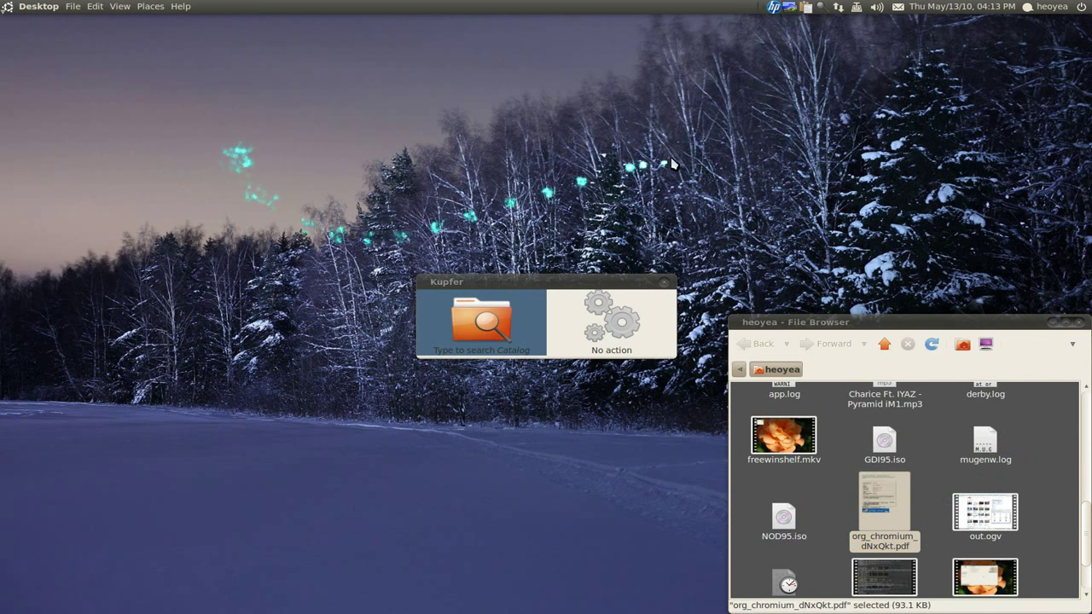
left_click(919, 490)
left_click(872, 510)
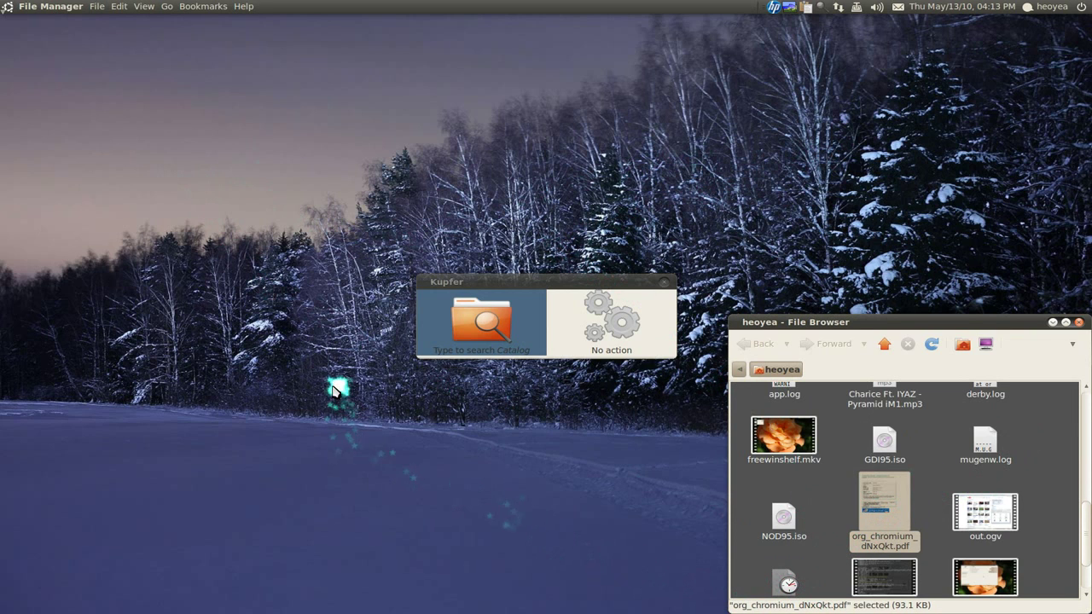
Step: Dismiss and reopen Kupfer, and bring up the file selected in the file browser by searching for "sele"
key("Escape")
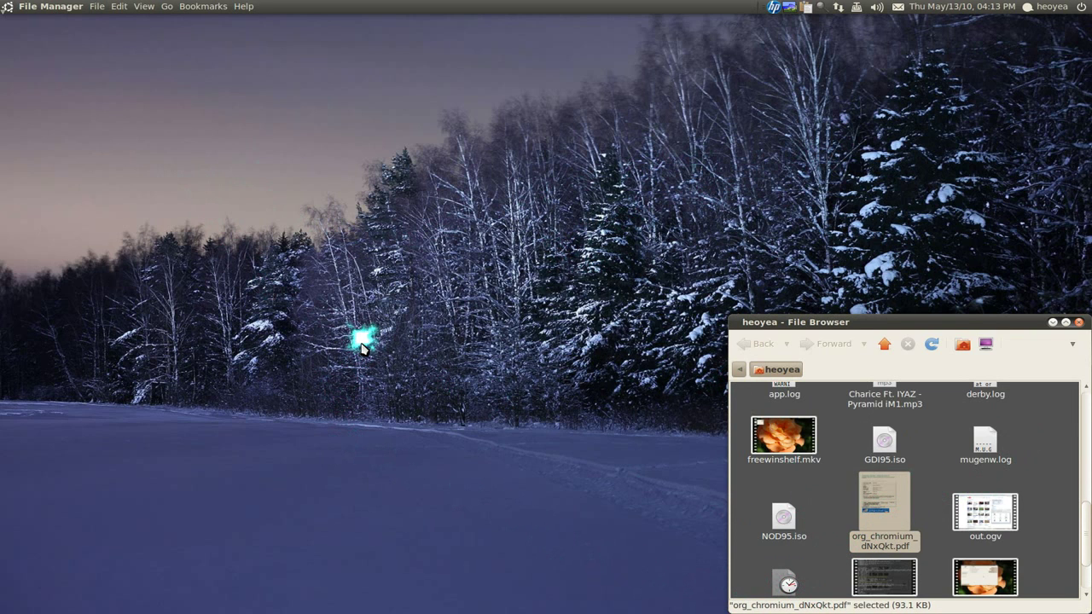
key("ctrl+space")
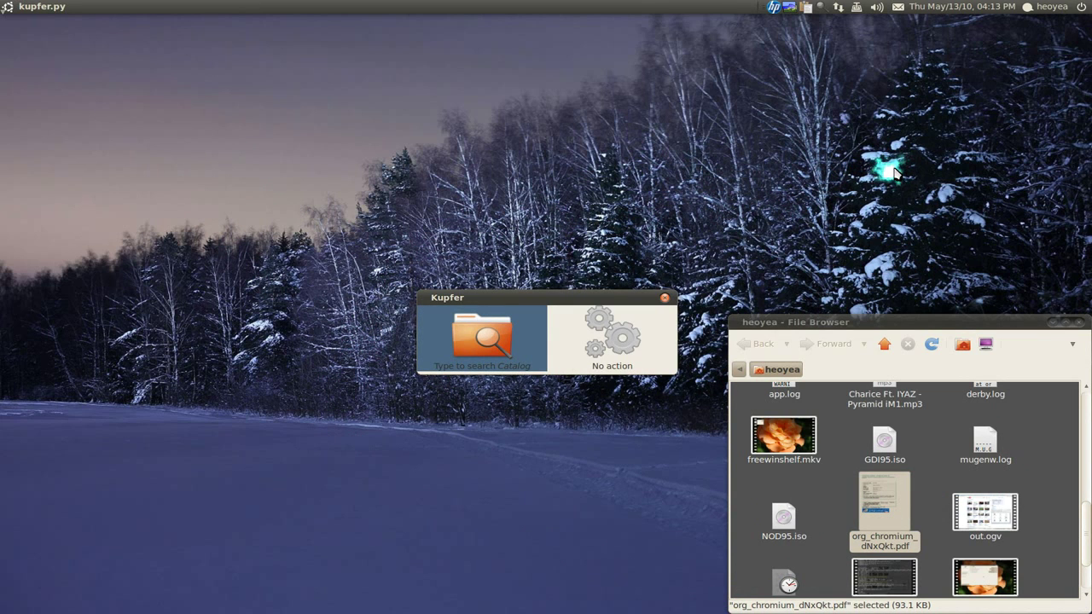
type("sele")
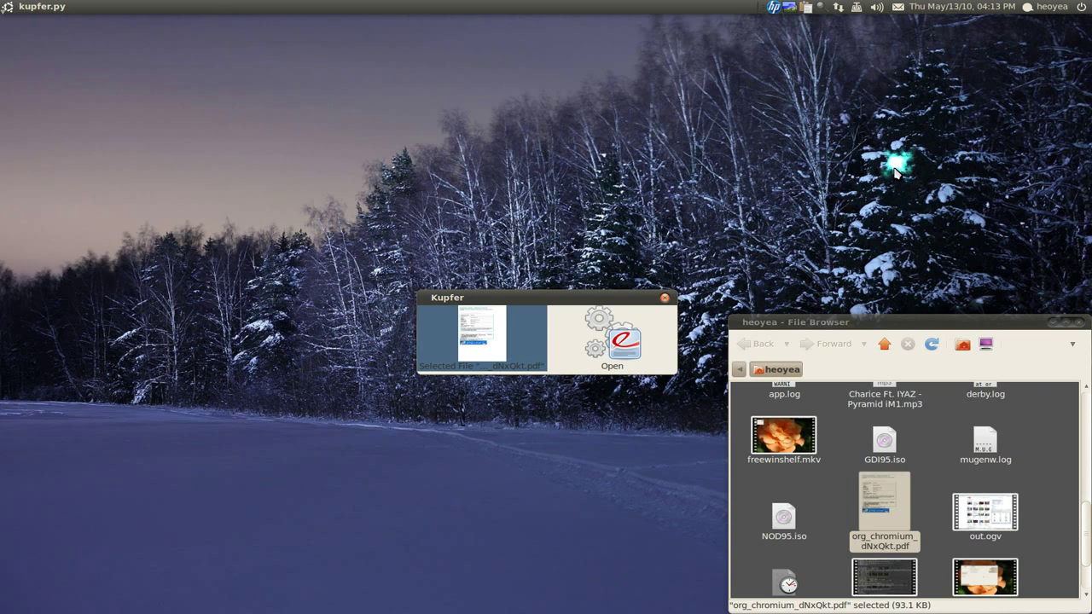
Step: Move the selected PDF file to the Desktop with Kupfer's Move To action, and select it on the desktop
key("Tab")
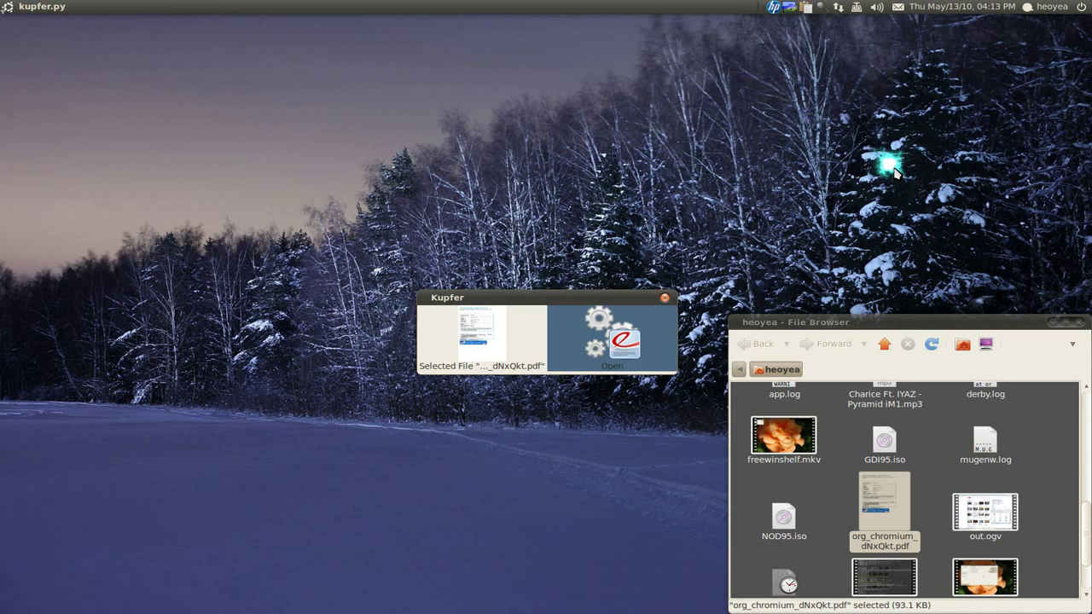
key("Down")
key("Down")
key("Down")
key("Down")
key("Up")
key("Up")
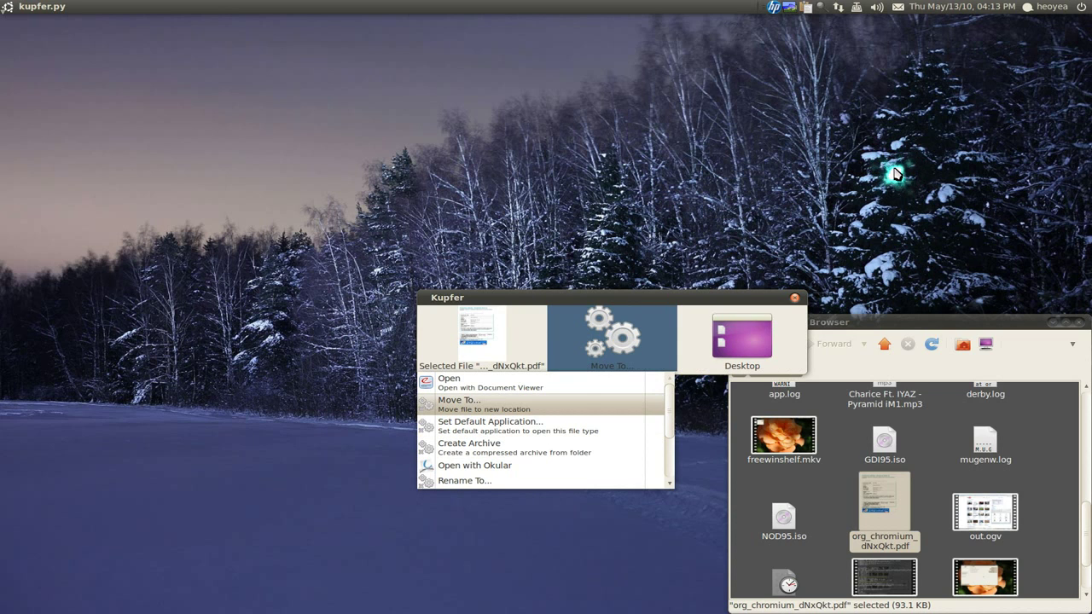
key("Tab")
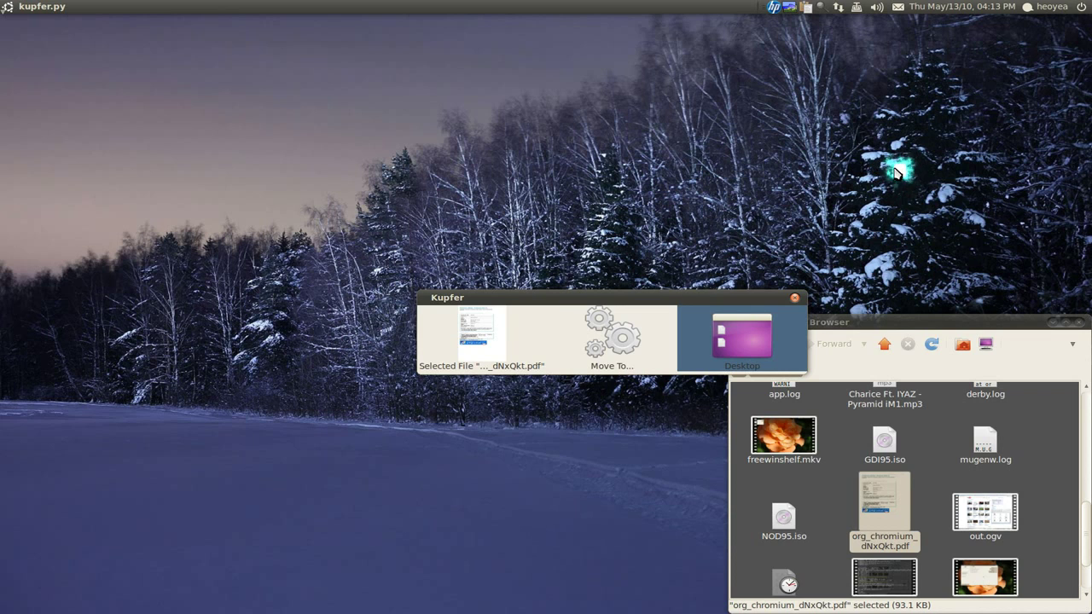
key("Return")
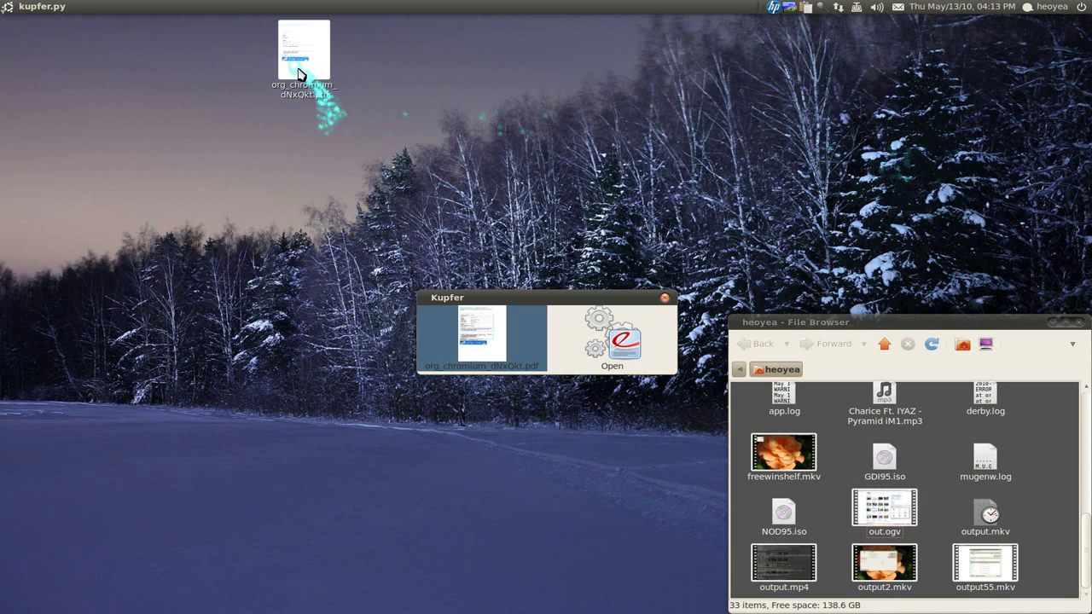
left_click(300, 68)
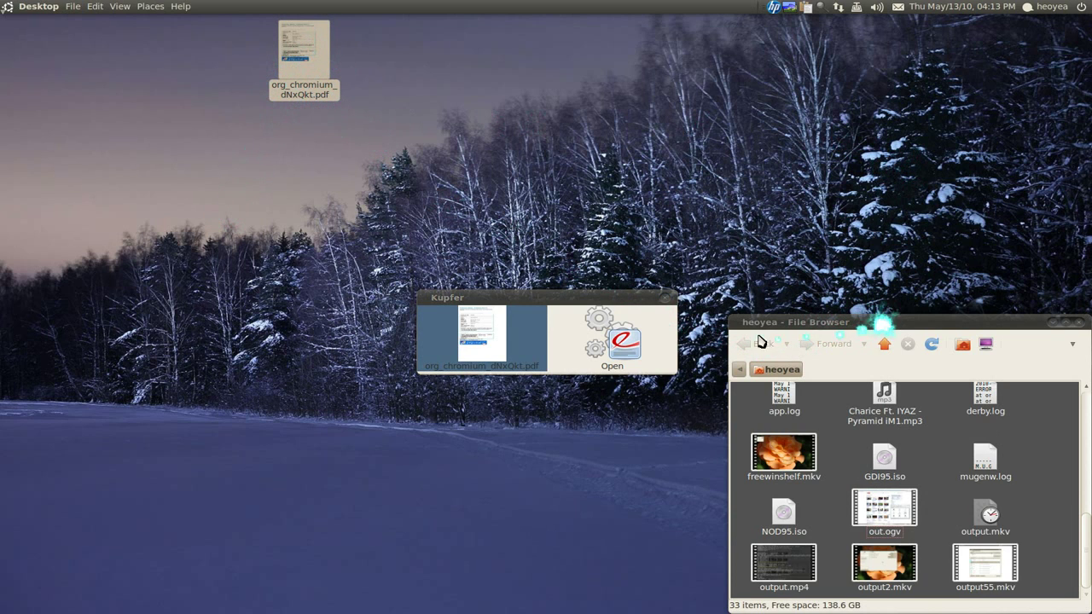
Step: Dismiss Kupfer, move the file browser window lower on the desktop, and select mugenw.log in the home folder
key("Escape")
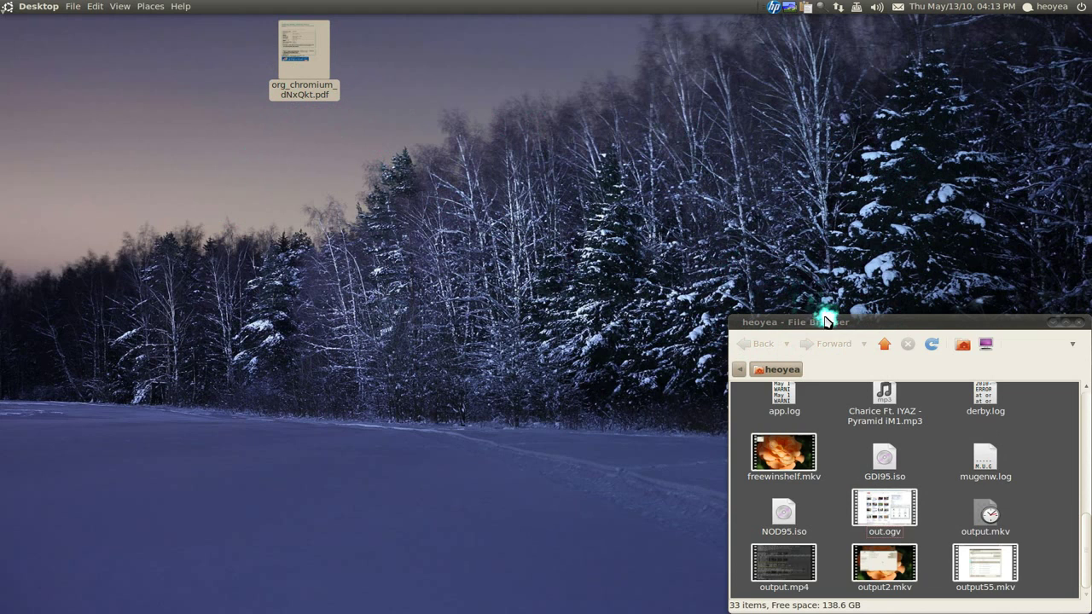
left_click(852, 313)
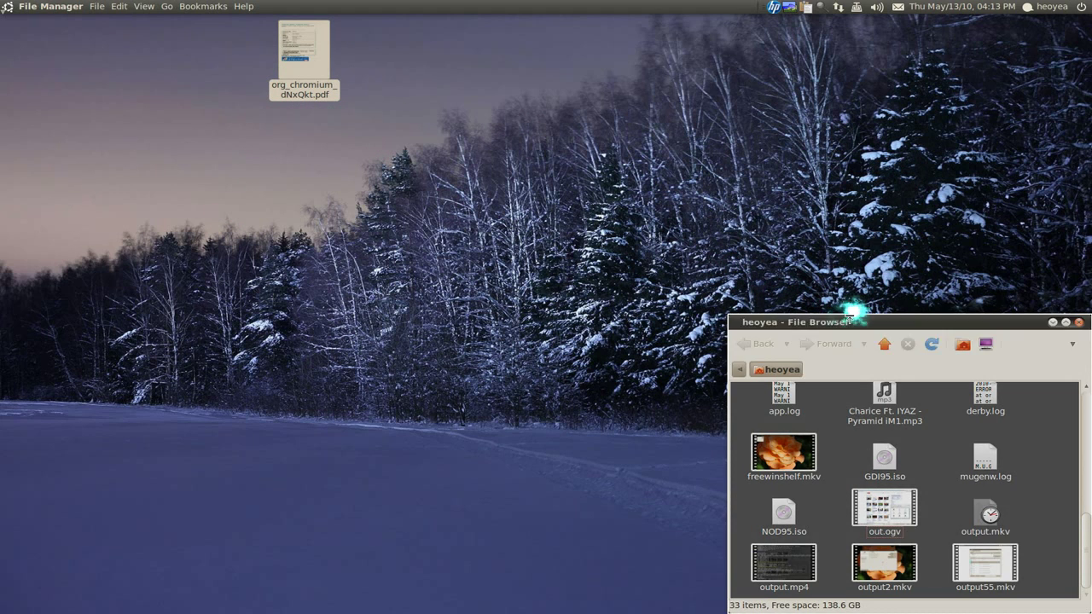
left_click_drag(852, 422, 854, 425)
left_click(879, 363)
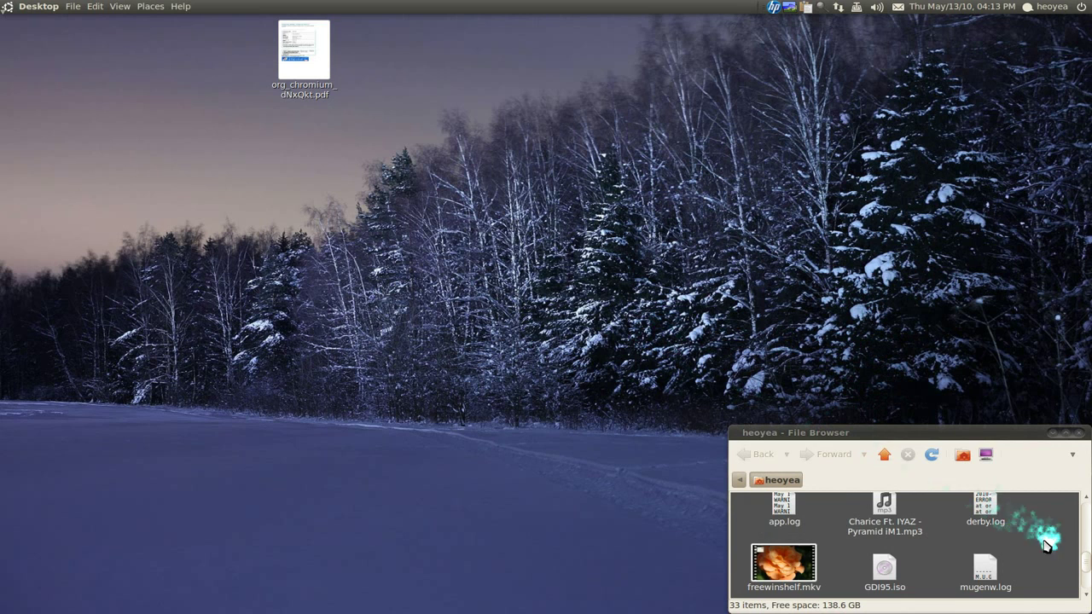
left_click(988, 571)
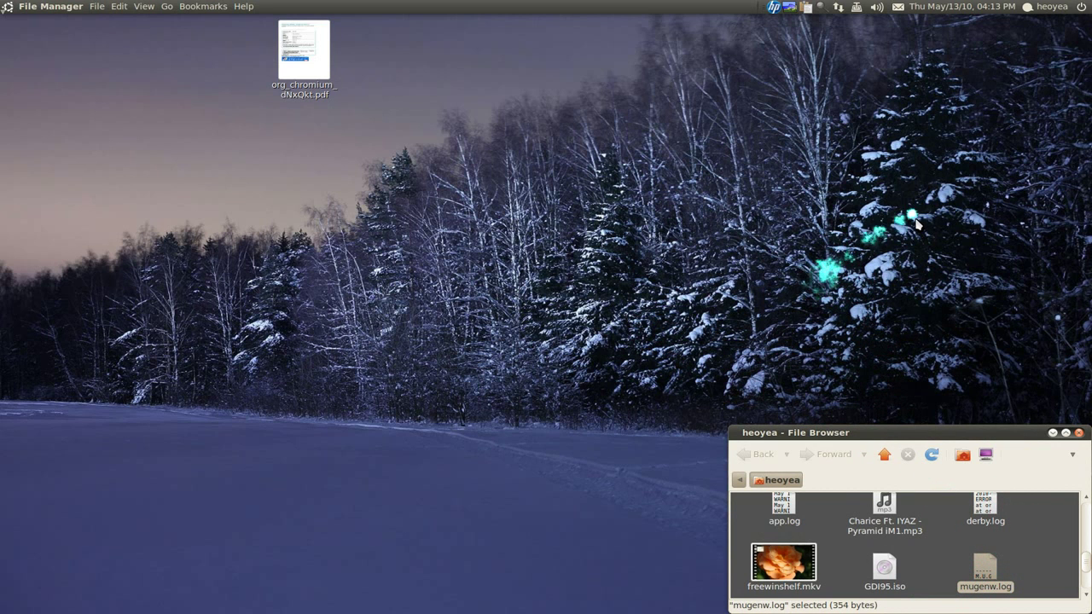
Step: Bring up the selected file in Kupfer by searching for "sele", and set its action to Move To with Desktop as destination
key("ctrl+space")
key("Escape")
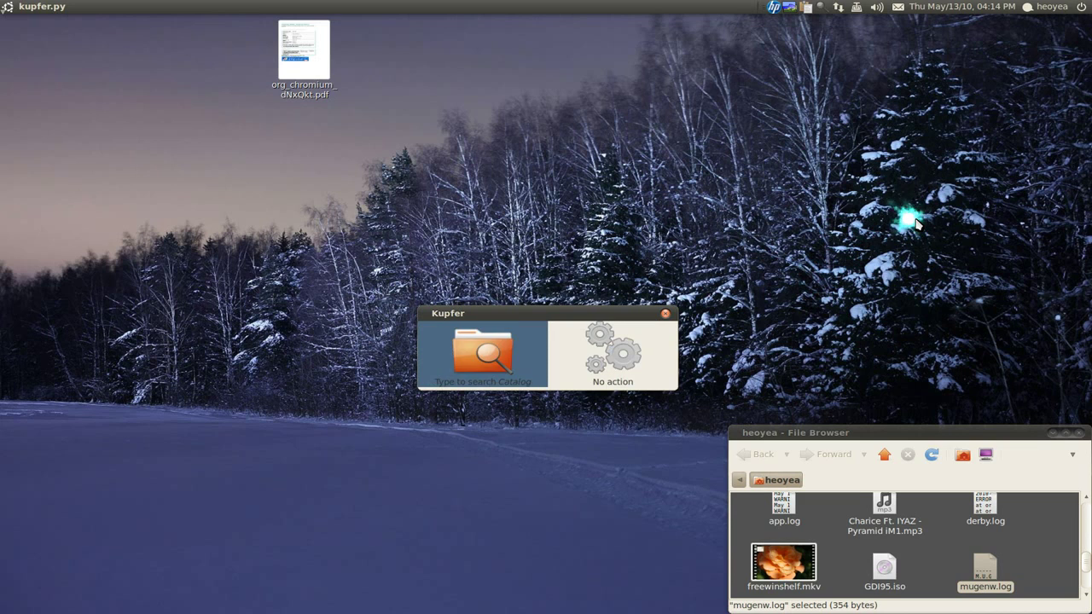
type("se")
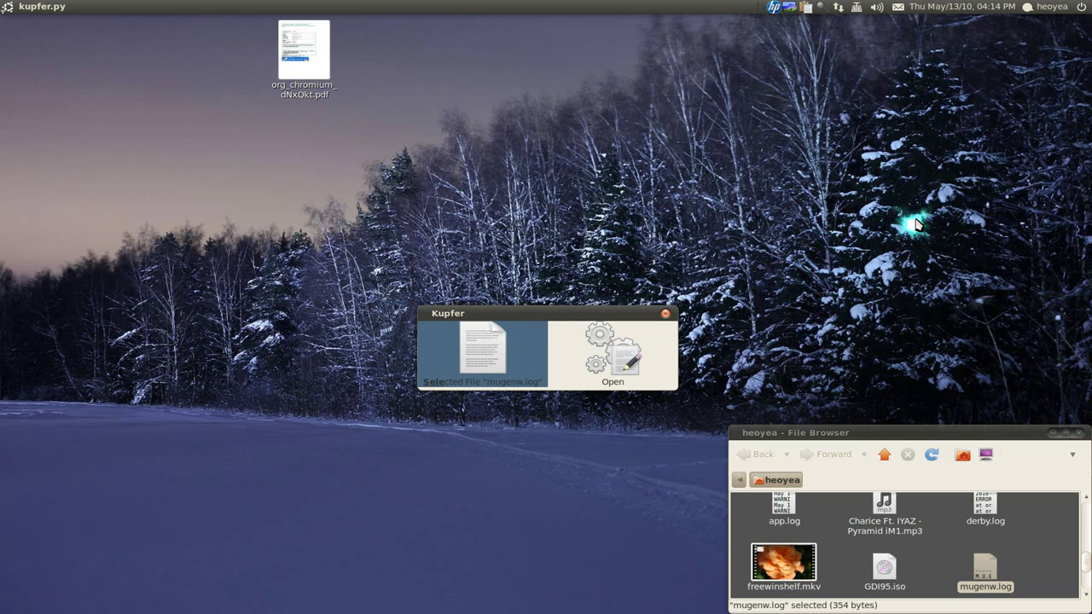
key("Tab")
key("Down")
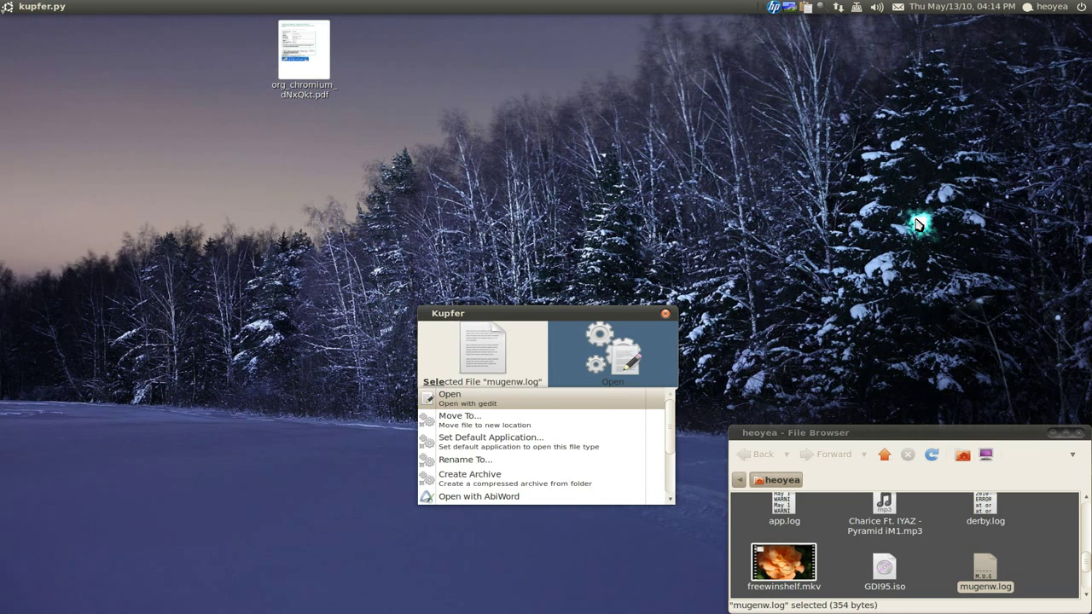
key("Down")
key("Tab")
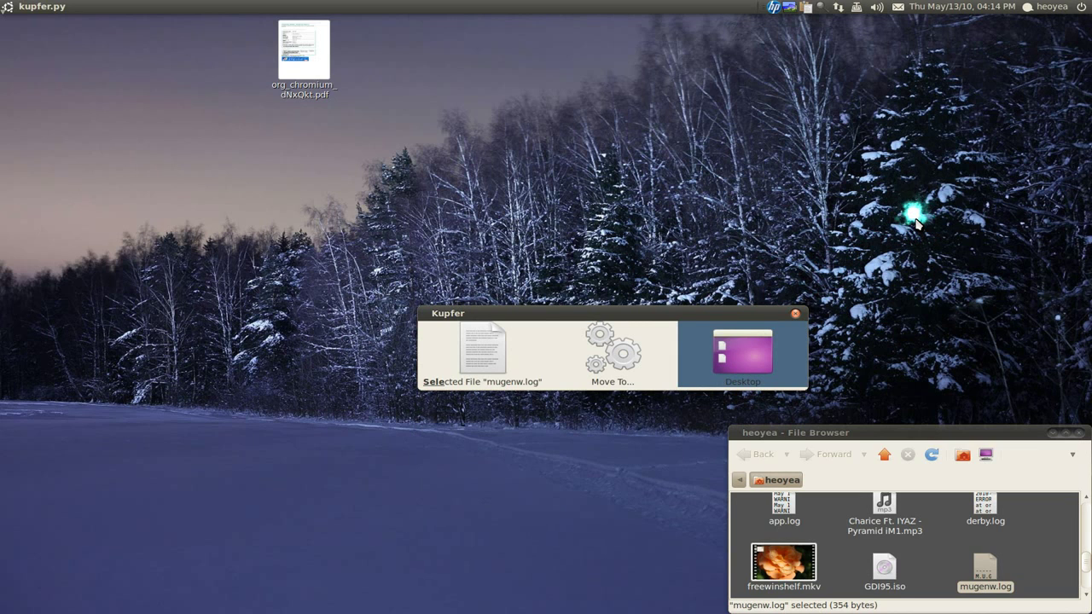
Step: Compose the selected file, Move To action and Desktop destination into a single Kupfer command
key("Tab")
key("Tab")
key("Tab")
key("ctrl+Return")
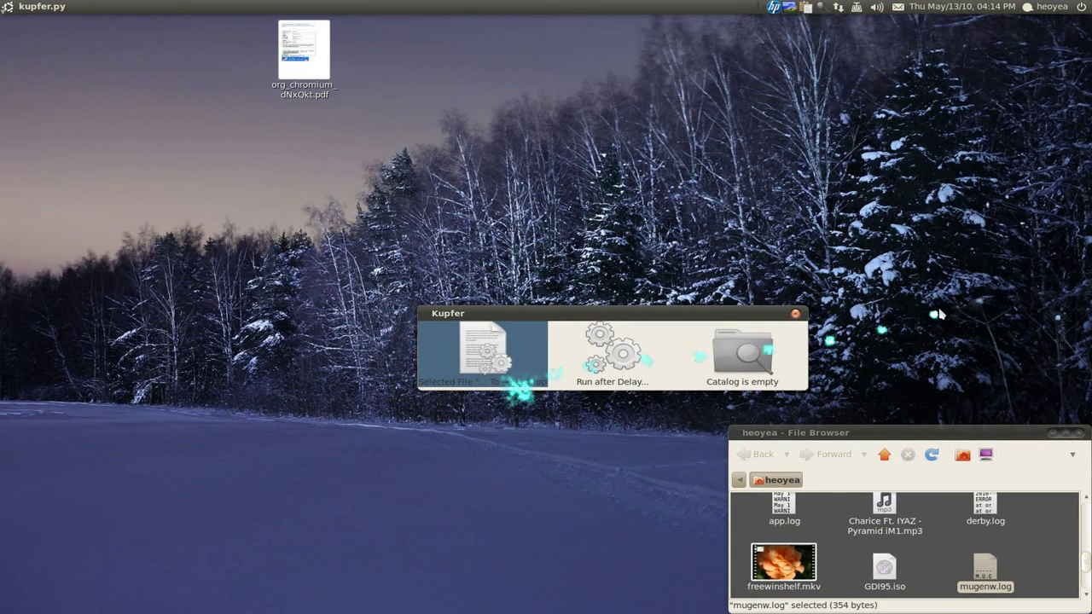
Step: Add a trigger for the composed Move To Desktop command with the key combination <Control><Alt>N
key("Tab")
key("Down")
key("Down")
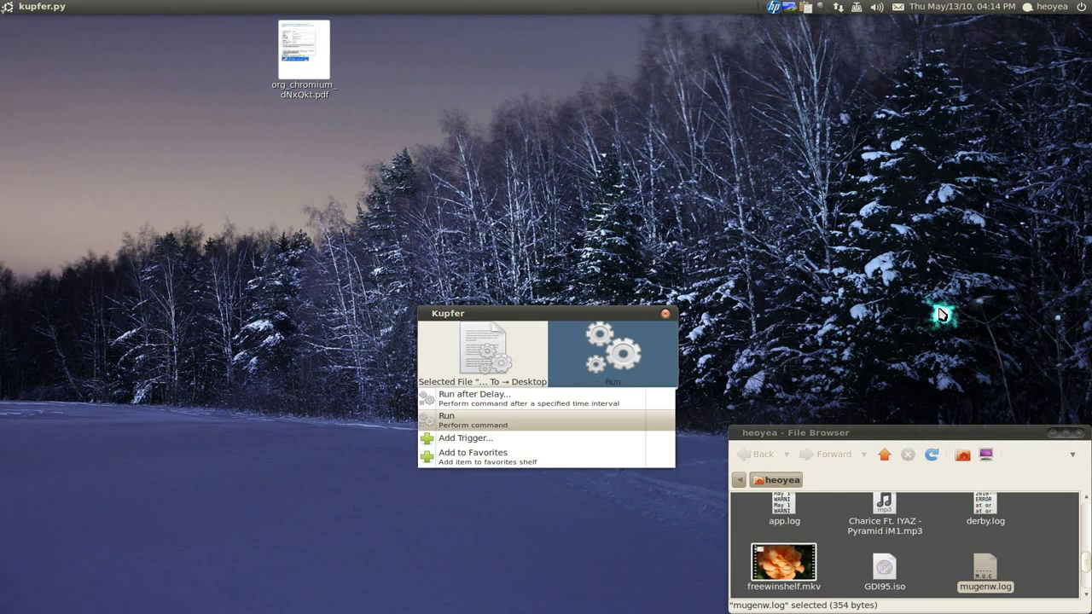
key("Down")
key("Tab")
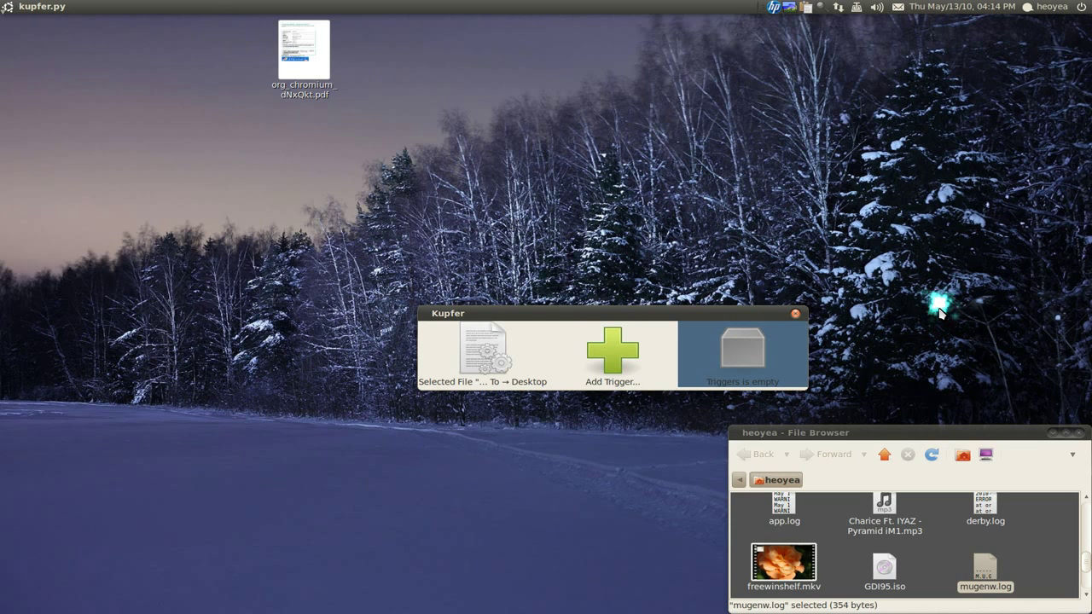
key("period")
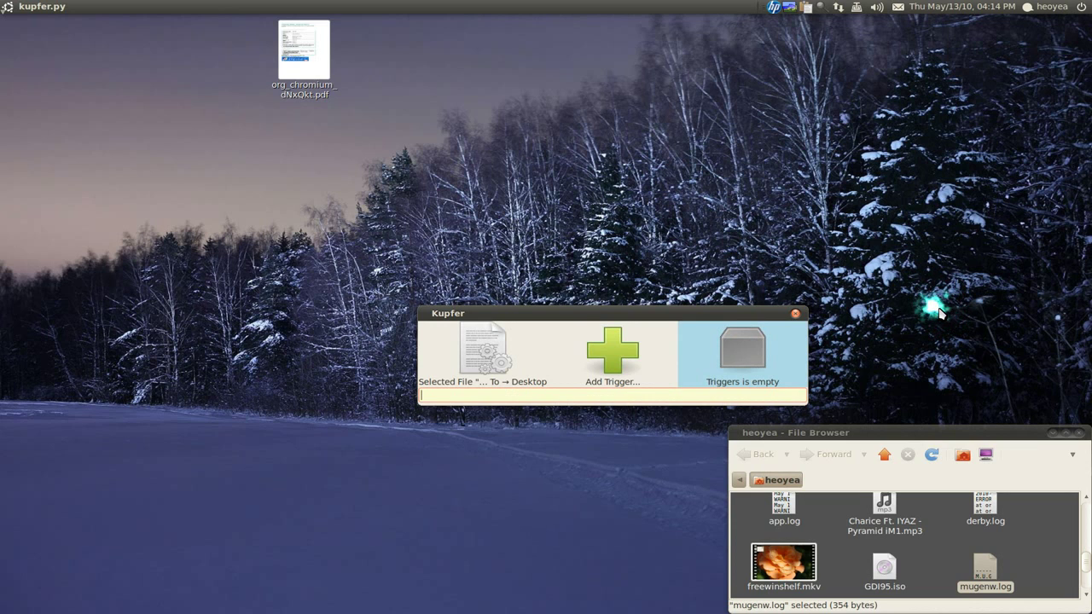
type("<Control><Alt>N")
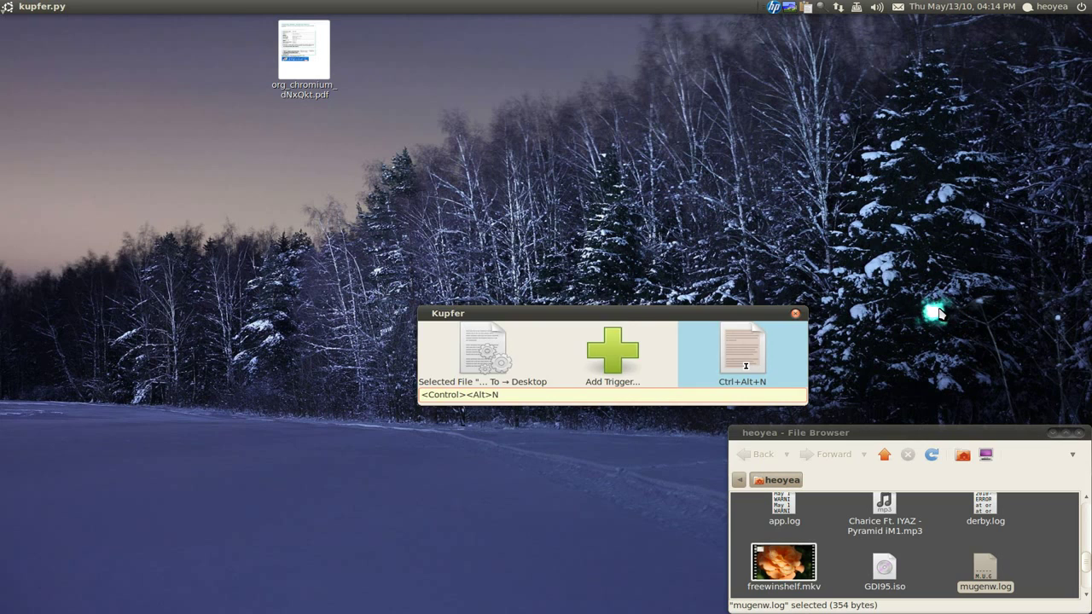
key("Return")
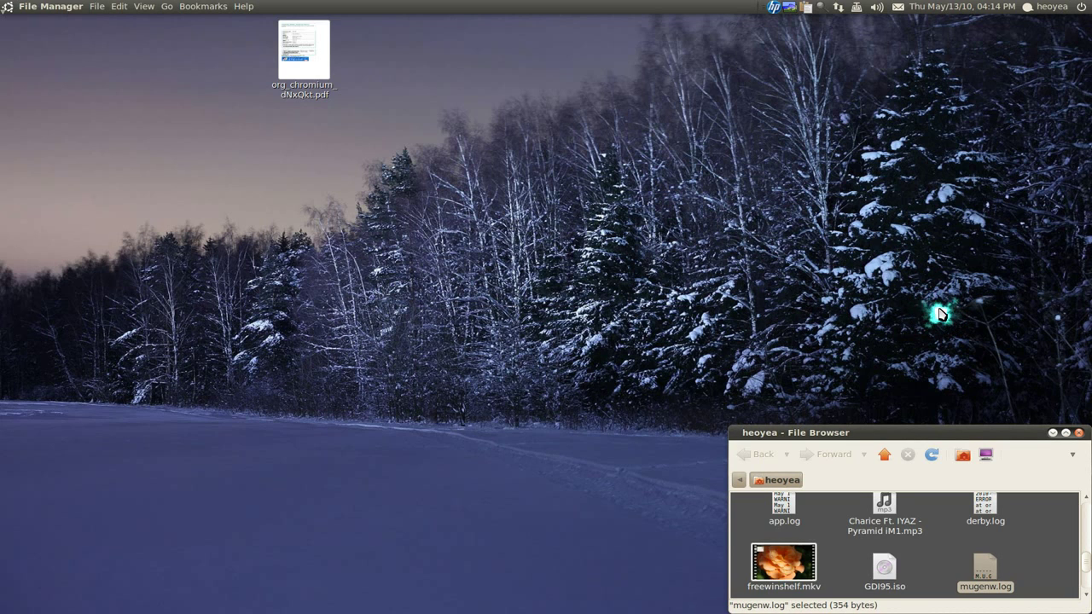
Step: Reselect mugenw.log in the home folder and move it to the Desktop with the Move To Desktop trigger
left_click(1022, 559)
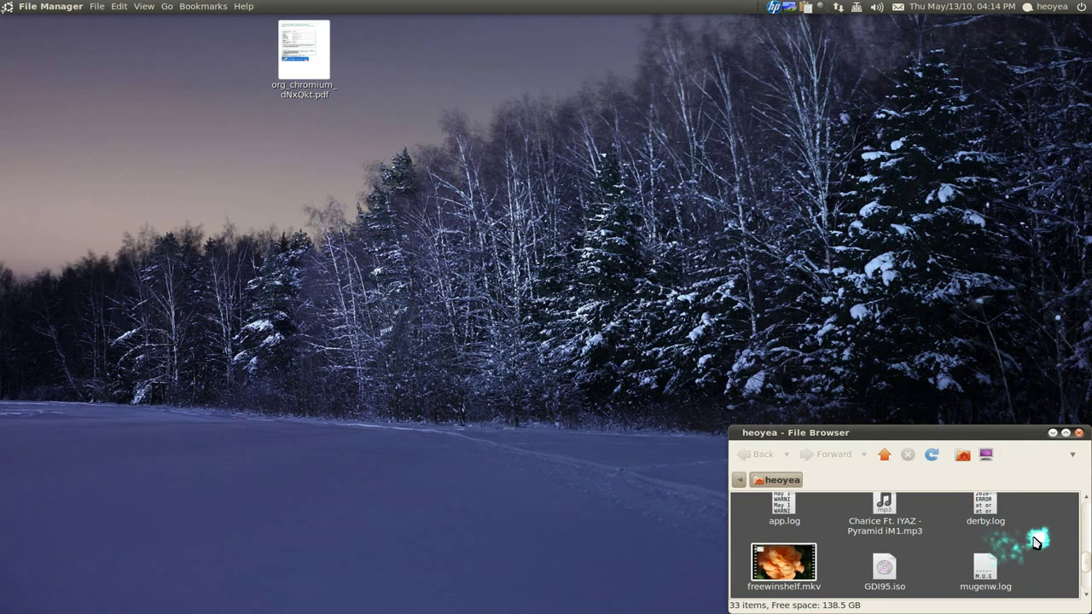
left_click(989, 570)
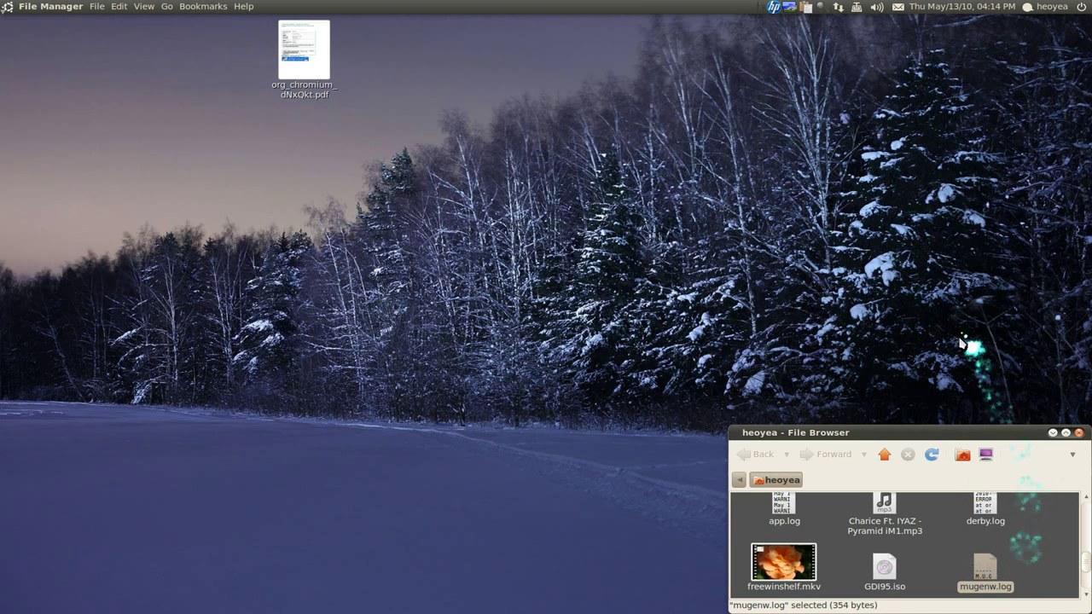
key("ctrl+space")
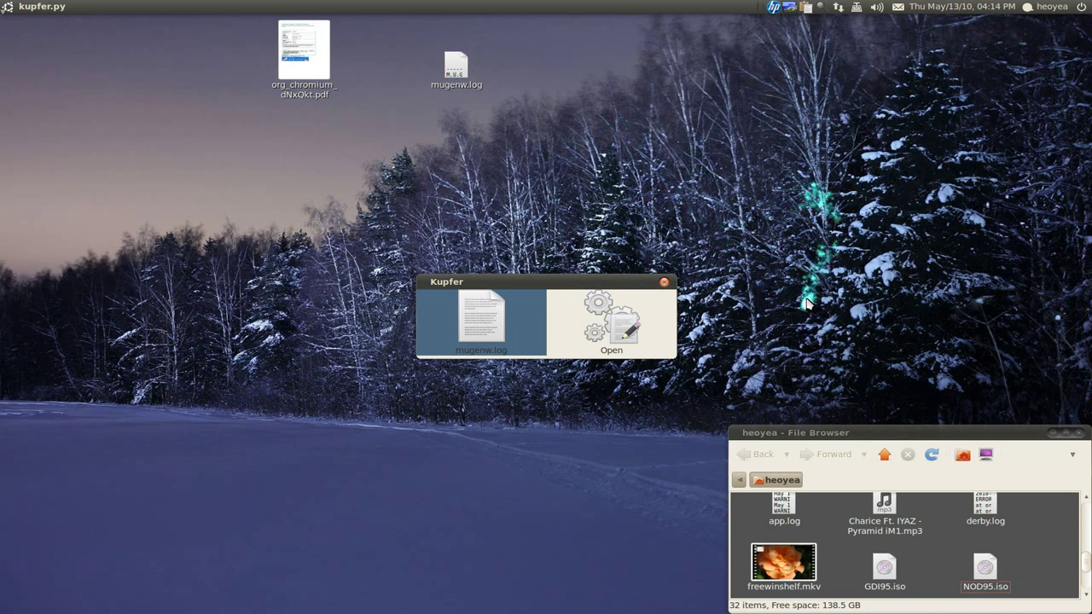
Step: Open the moved mugenw.log from Kupfer to view it in gedit, and close the editor again
key("Tab")
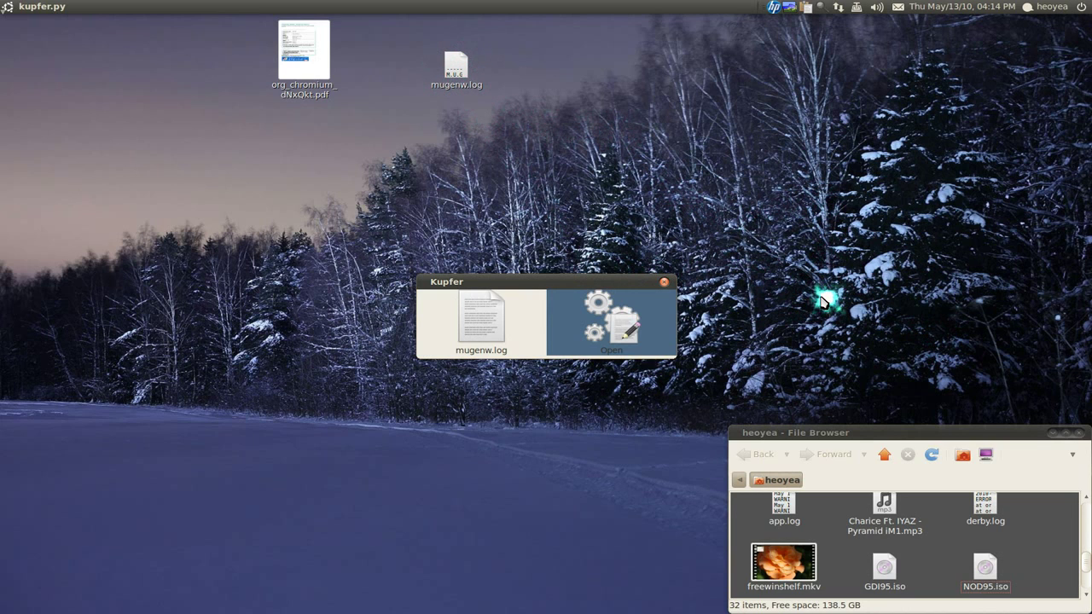
key("Return")
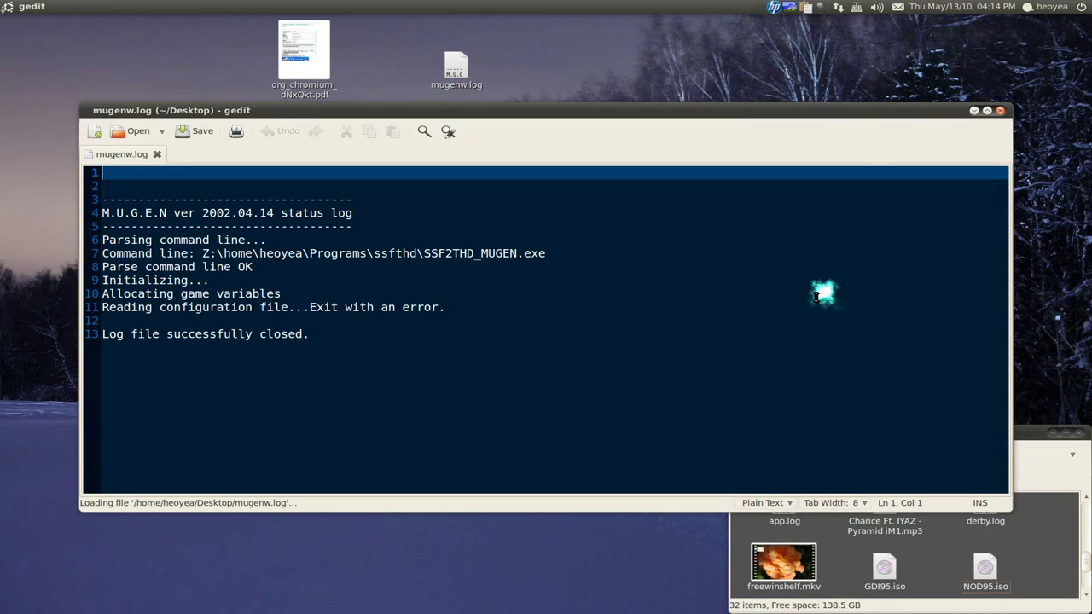
key("ctrl+q")
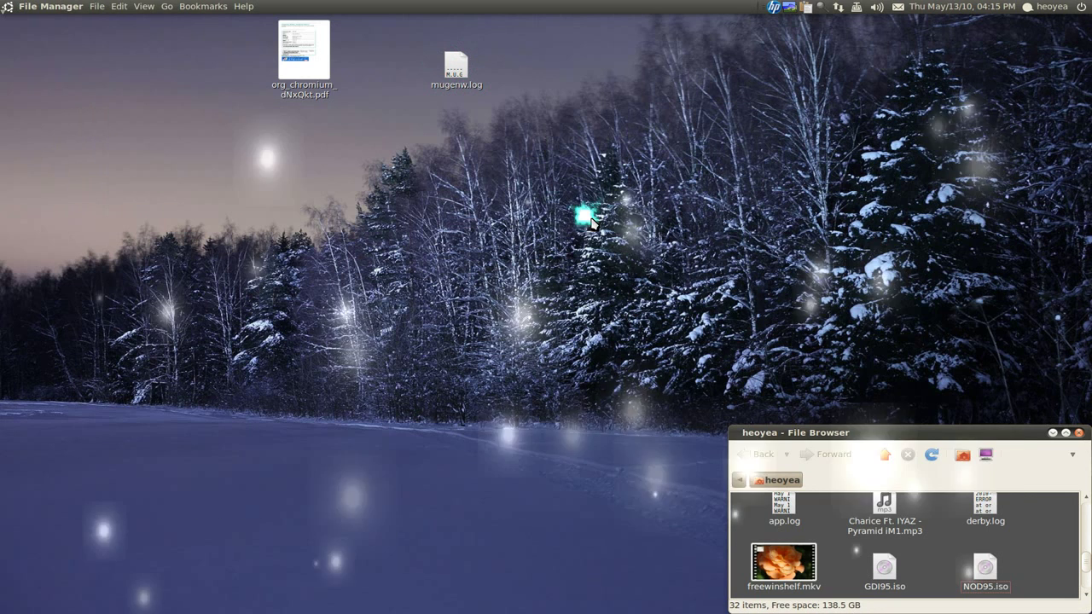
left_click(581, 218)
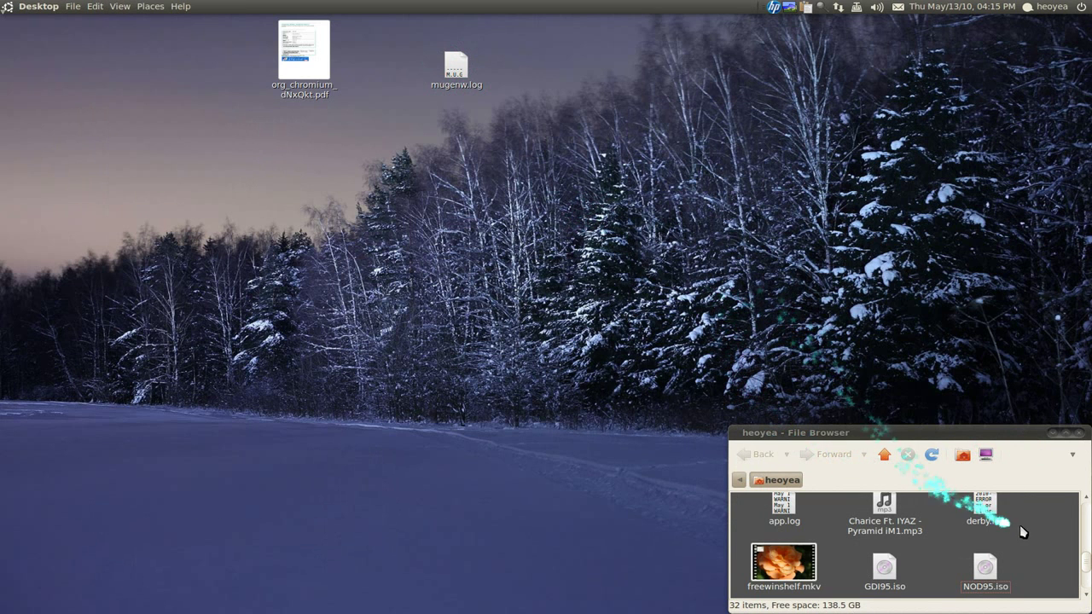
Step: Select app.log, the Charice MP3 and derby.log in the home folder, move them to the Desktop with the trigger, and dismiss Kupfer
left_click_drag(1029, 512, 775, 515)
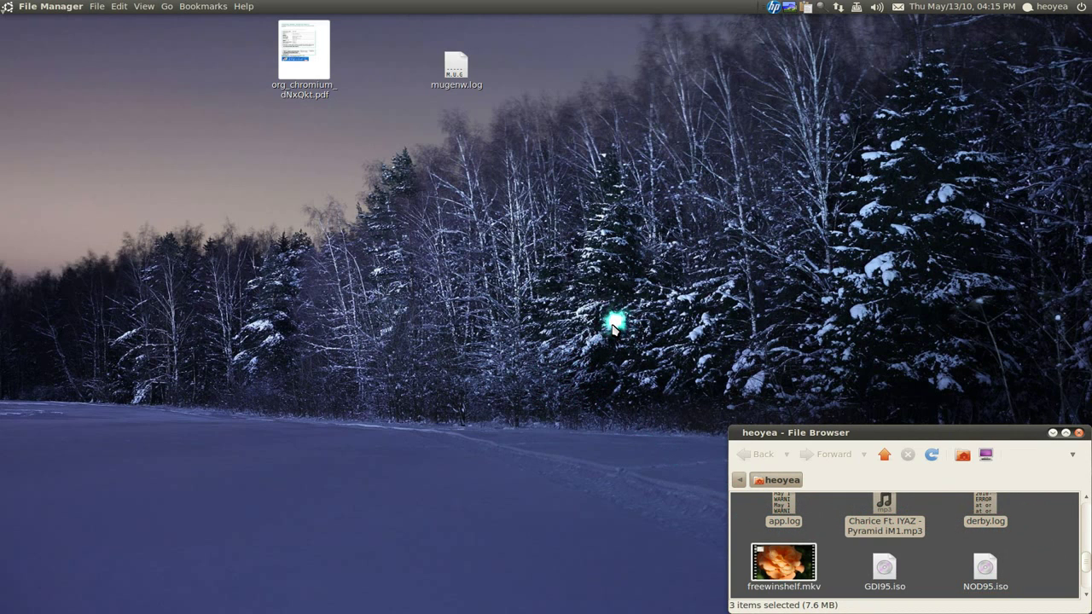
key("ctrl+space")
key("Return")
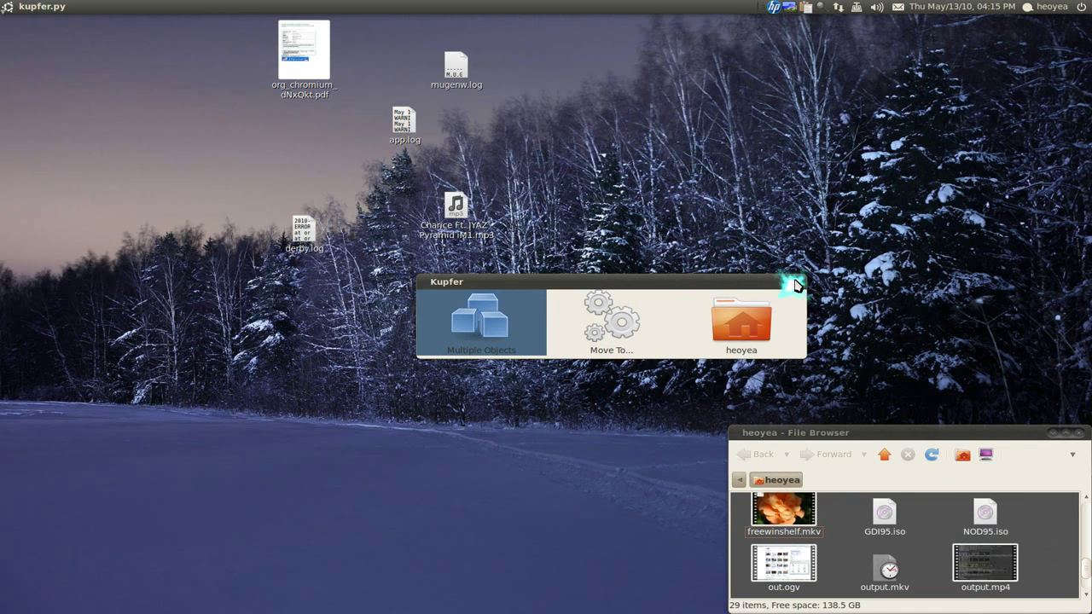
key("Return")
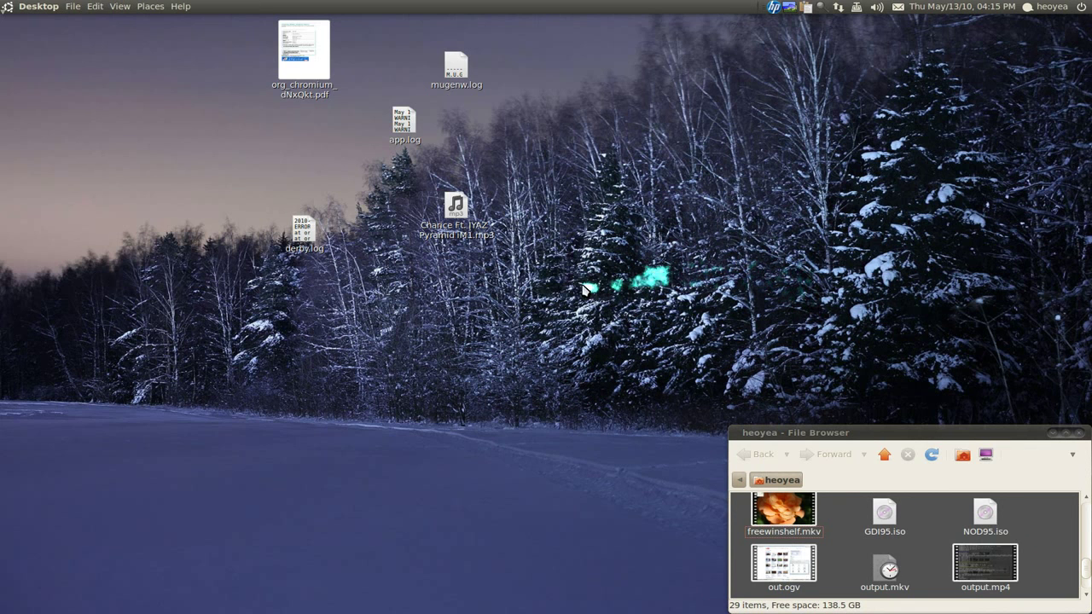
Step: Select all five files on the desktop and move them back into the home folder
left_click_drag(623, 357, 238, 27)
left_click_drag(300, 69, 940, 520)
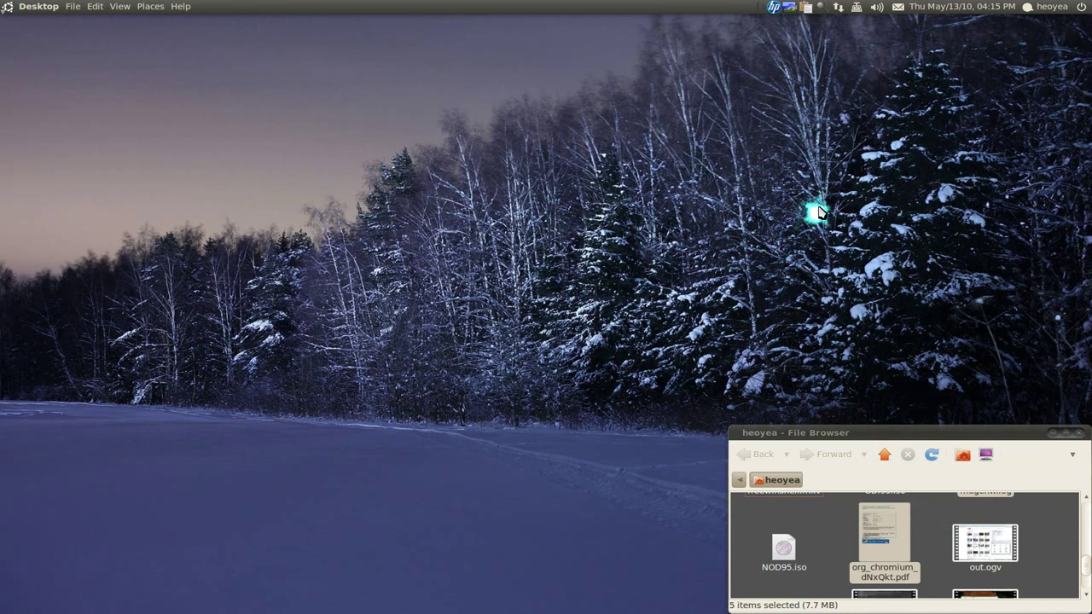
Step: Search for "tri" in Kupfer and browse the saved Move To Desktop triggers
key("ctrl+space")
key("Escape")
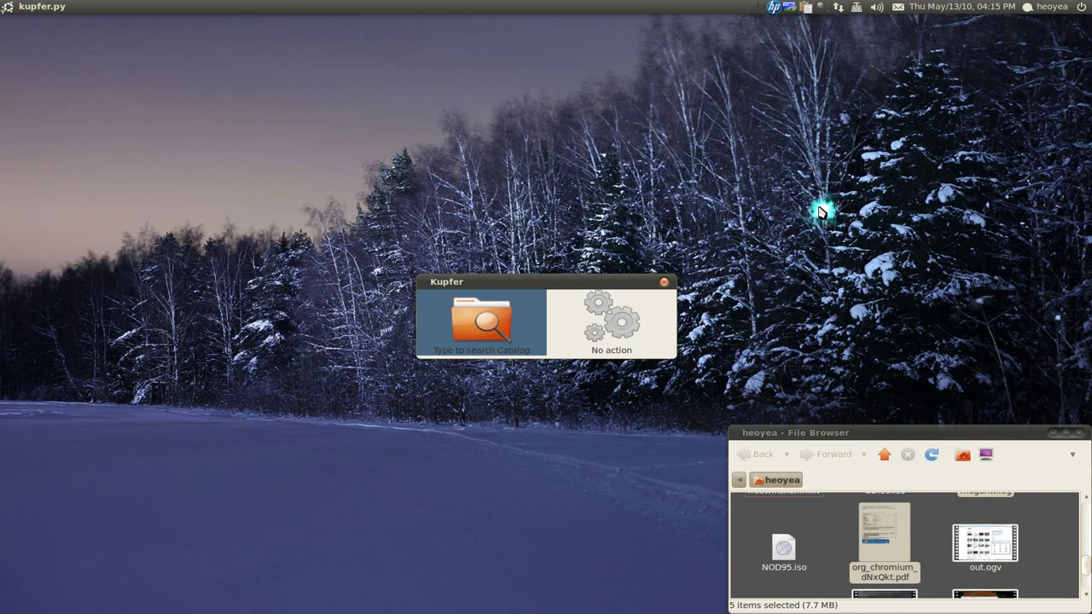
type("tri")
key("Right")
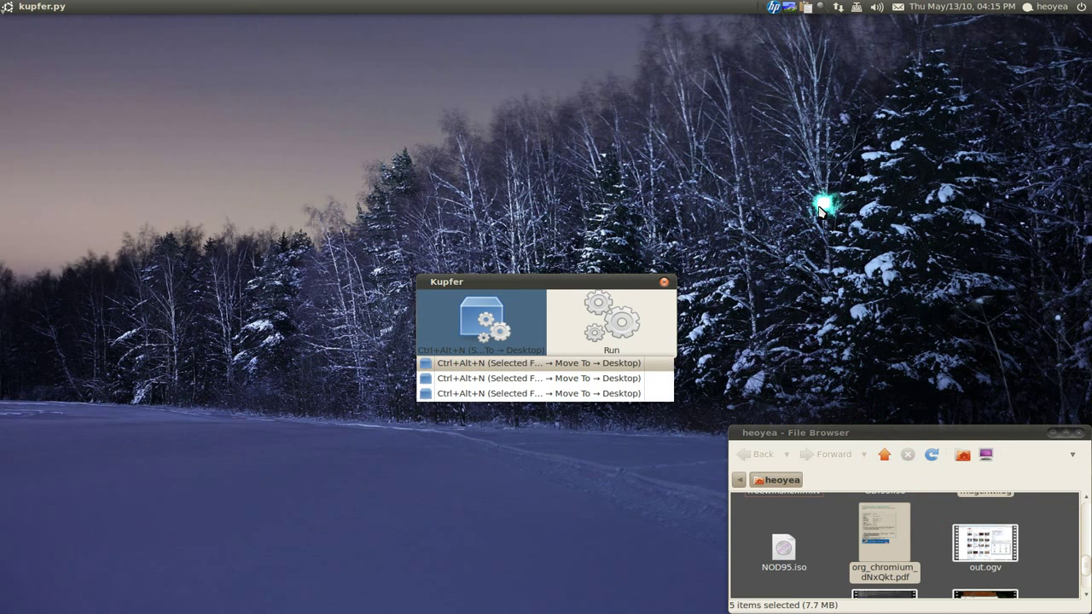
key("Down")
key("Down")
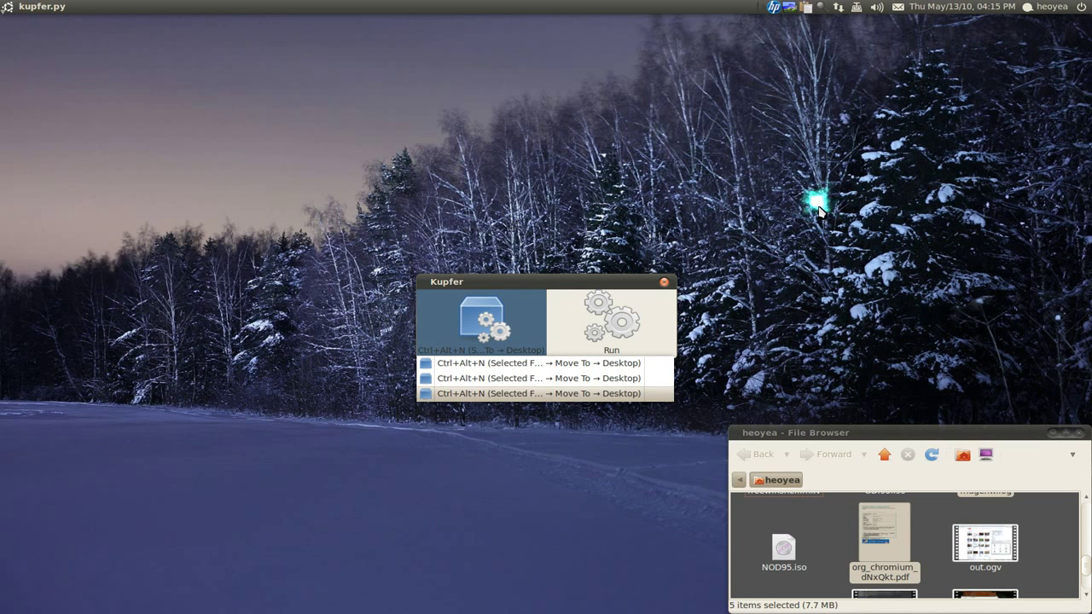
key("Down")
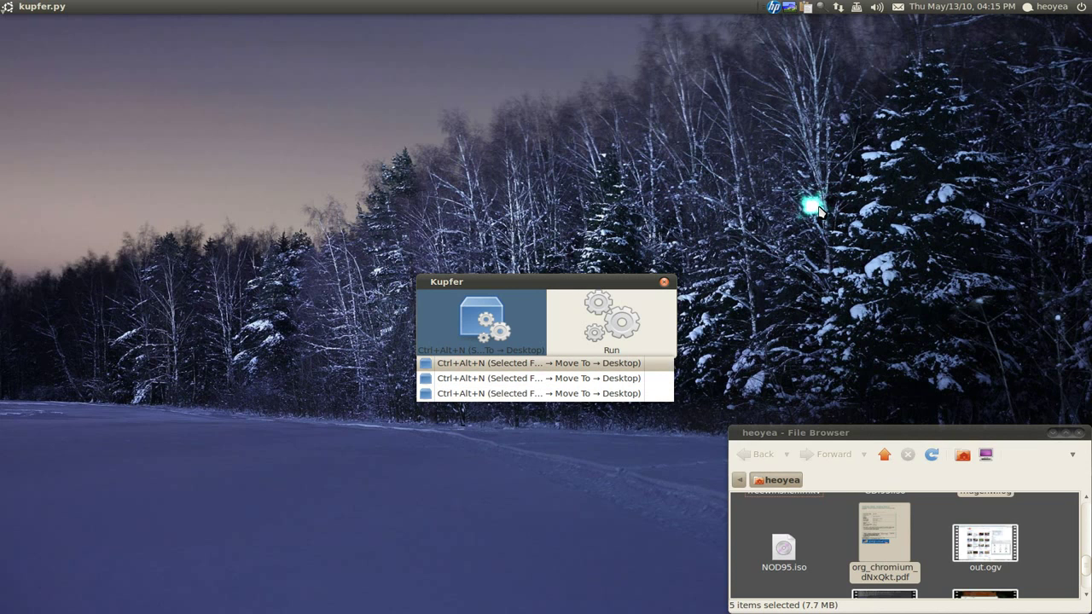
Step: Apply an action other than Run to the first Move To Desktop trigger in Kupfer
key("Tab")
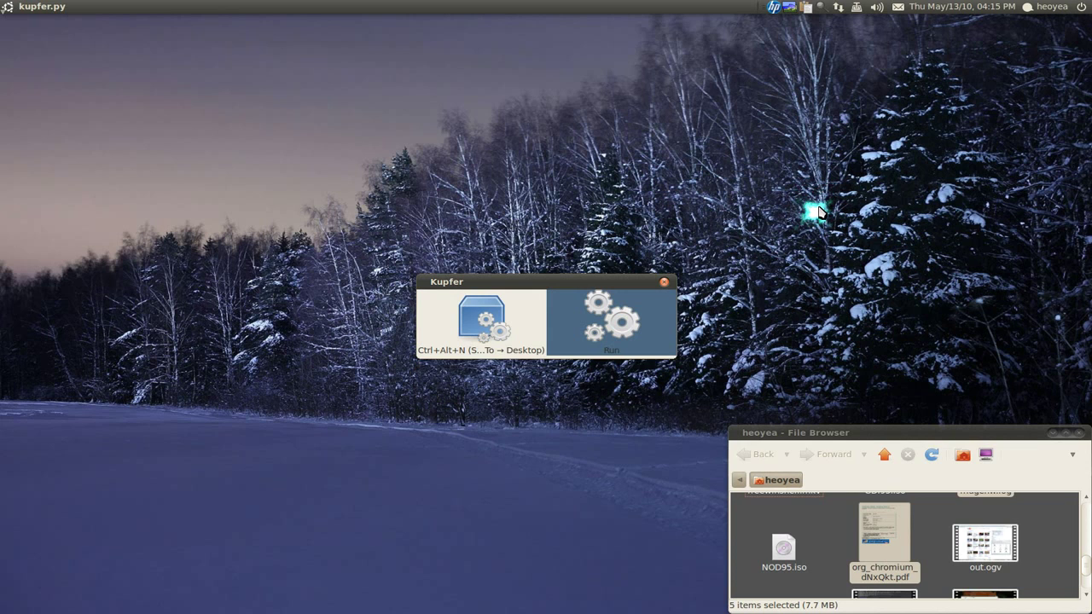
key("Down")
key("Down")
key("Return")
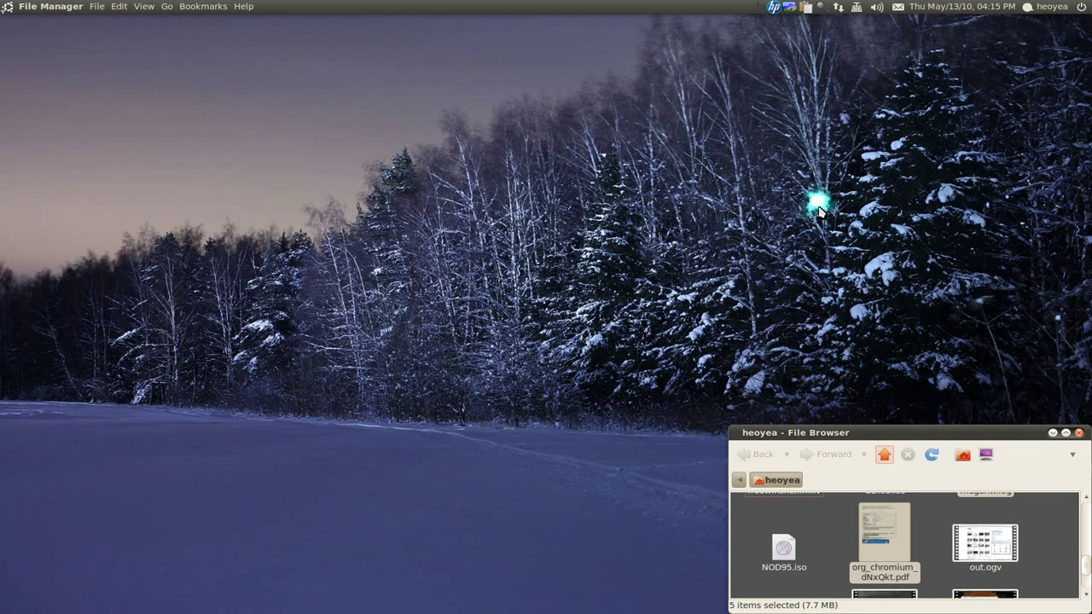
Step: Clear the file browser window from the desktop and open Kupfer's preferences
left_click(798, 215)
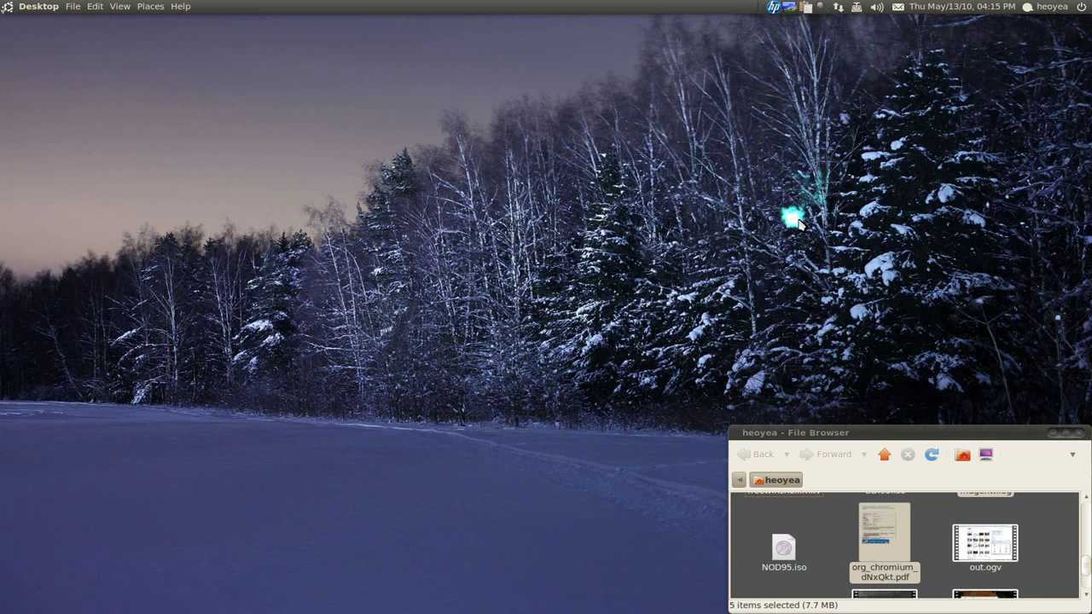
key("ctrl+alt+d")
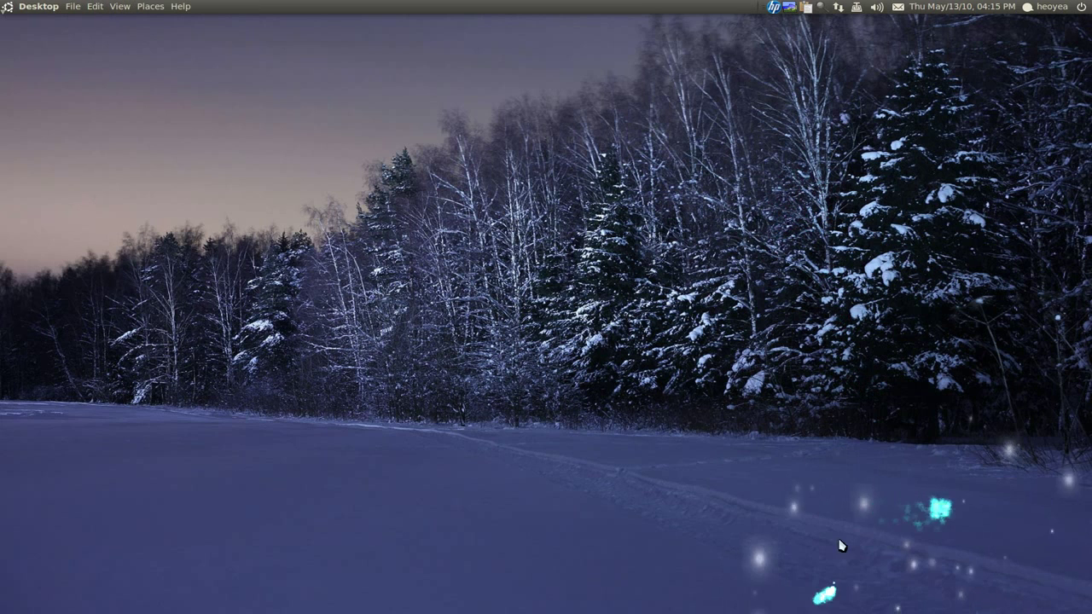
right_click(826, 10)
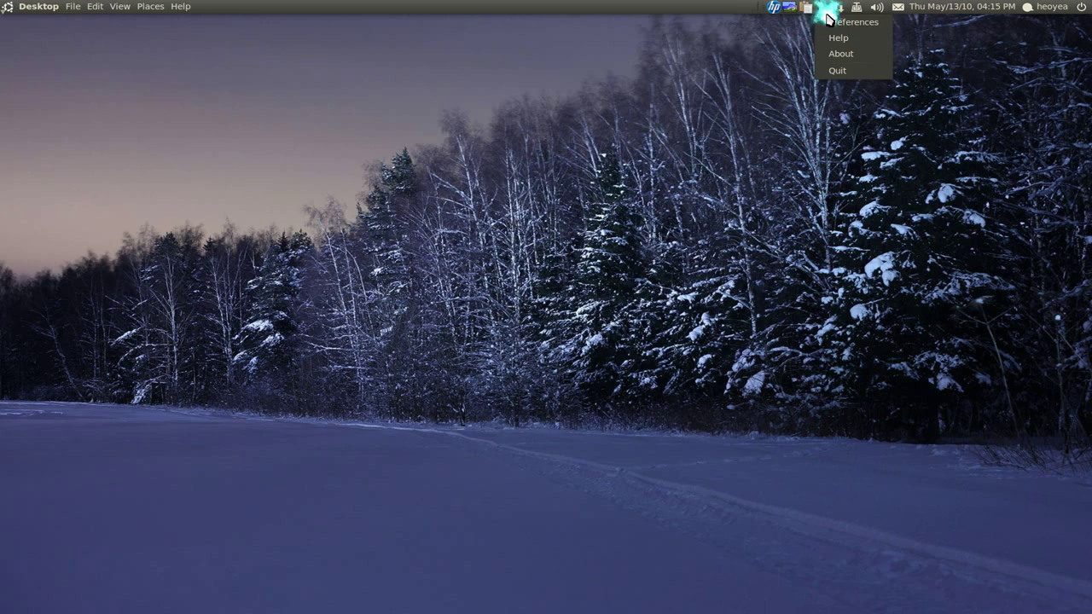
left_click(845, 23)
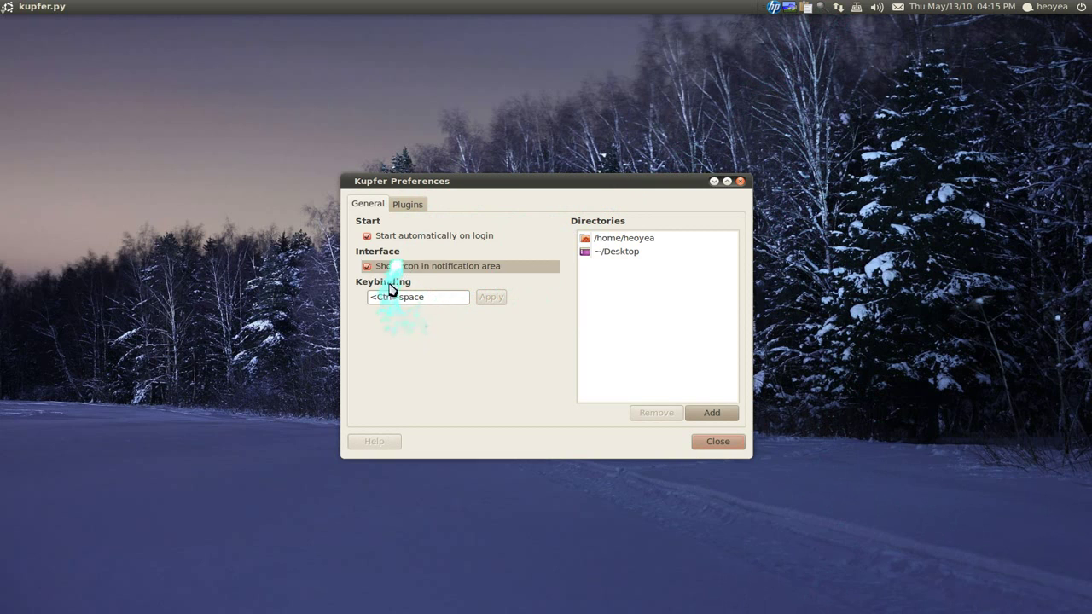
Step: Examine the Notes plugin in Kupfer's preferences and the applications it can work with, keeping gnote selected
left_click(407, 205)
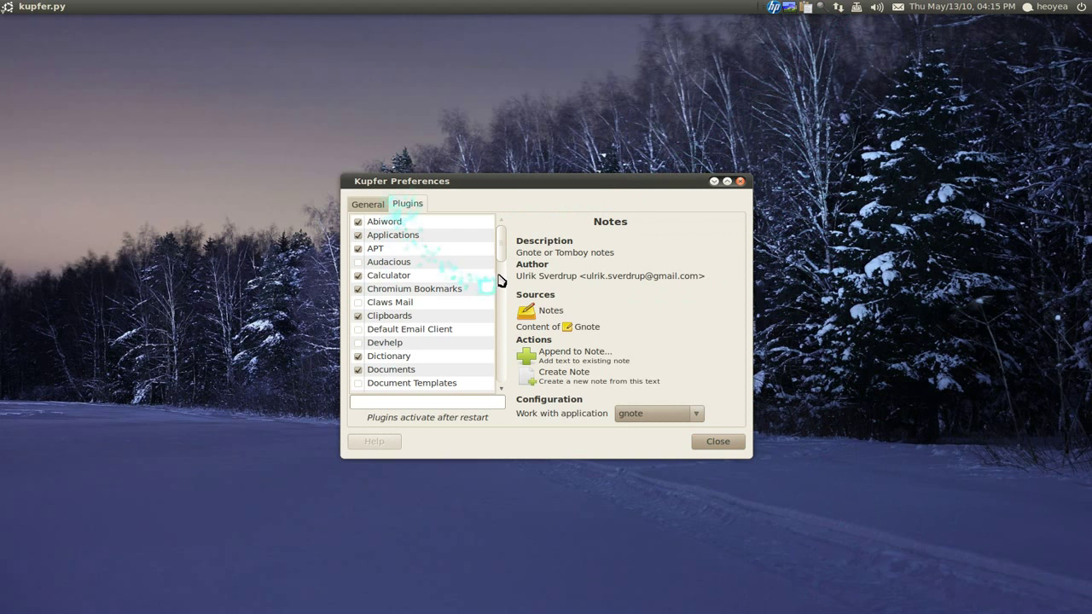
left_click_drag(502, 239, 507, 310)
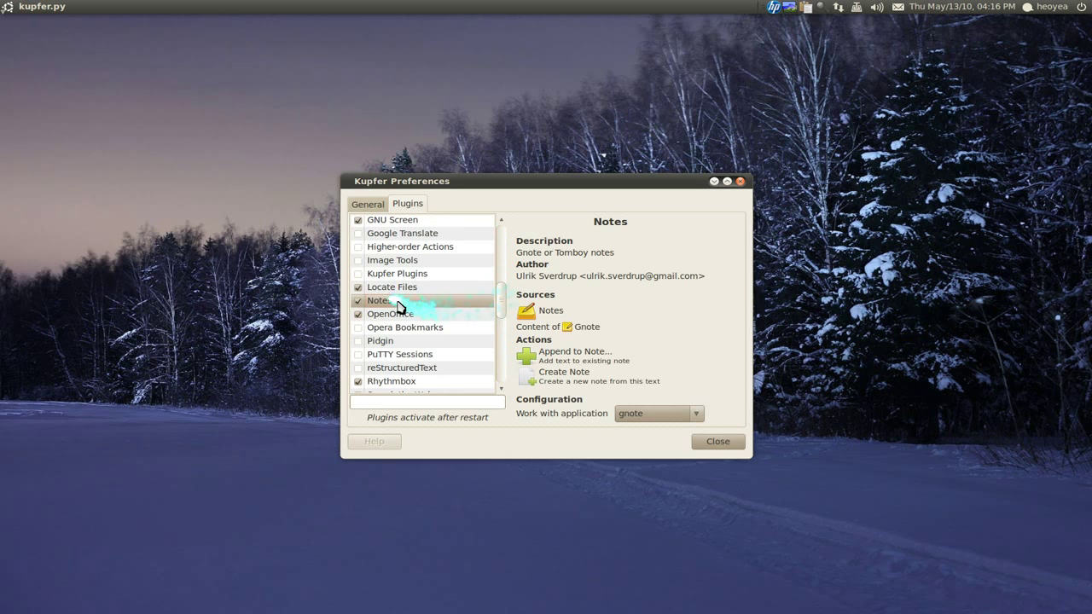
left_click(688, 414)
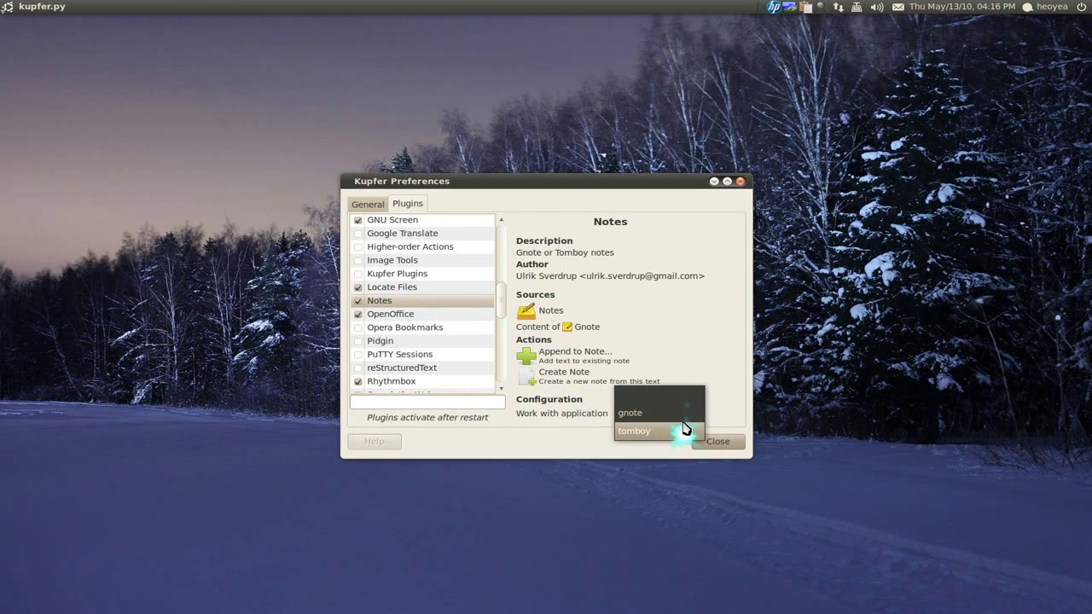
left_click(657, 413)
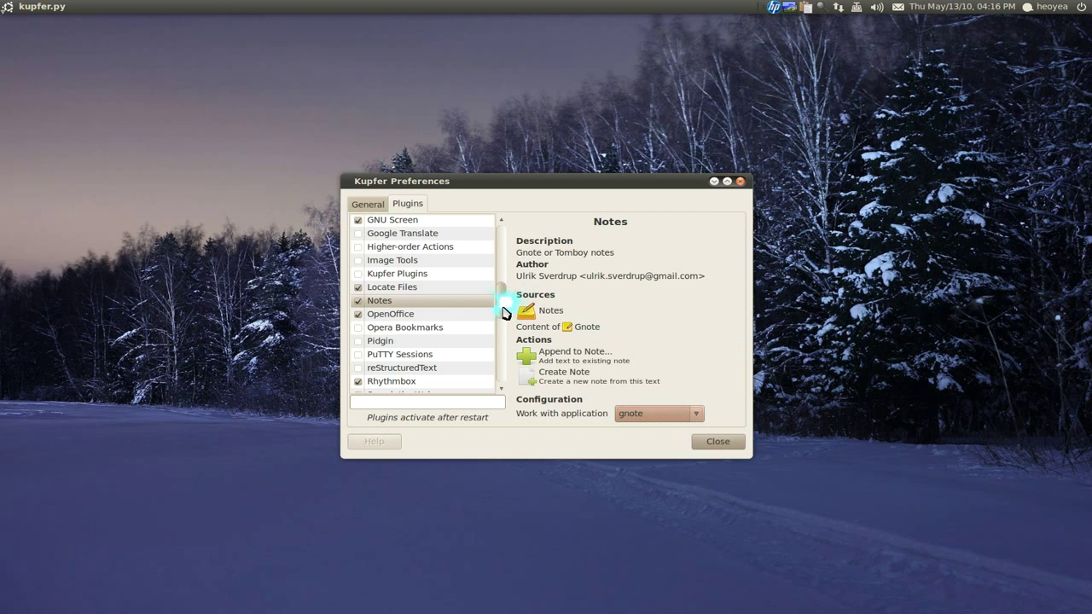
Step: Review the Applications plugin's desktop environment choices without changing them, and close the preferences
scroll(504, 313, "down", 1)
scroll(503, 317, "down", 2)
scroll(505, 298, "up", 8)
scroll(504, 256, "up", 1)
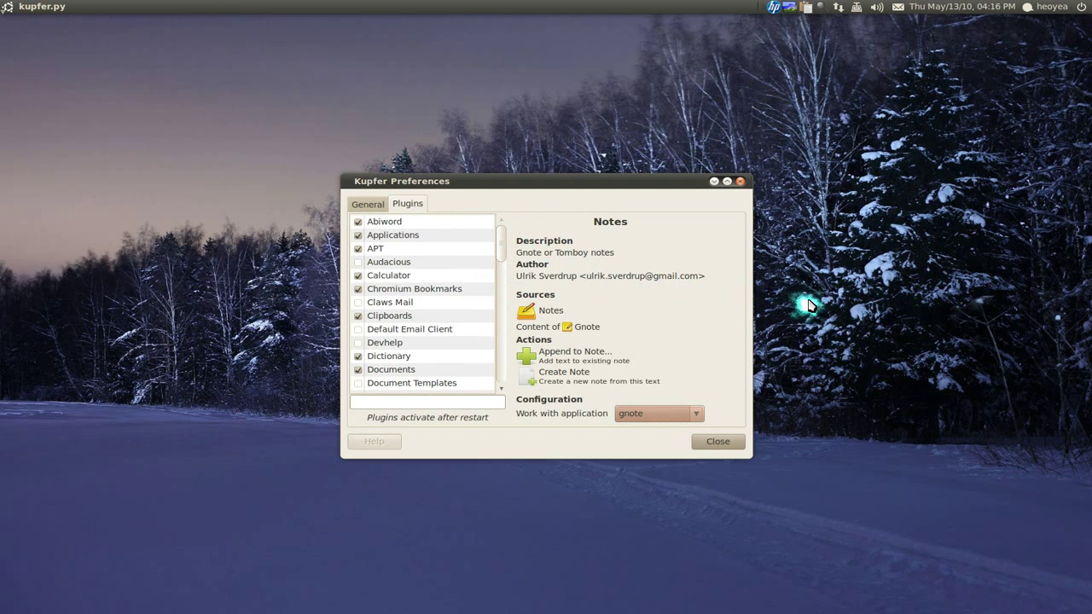
left_click(418, 237)
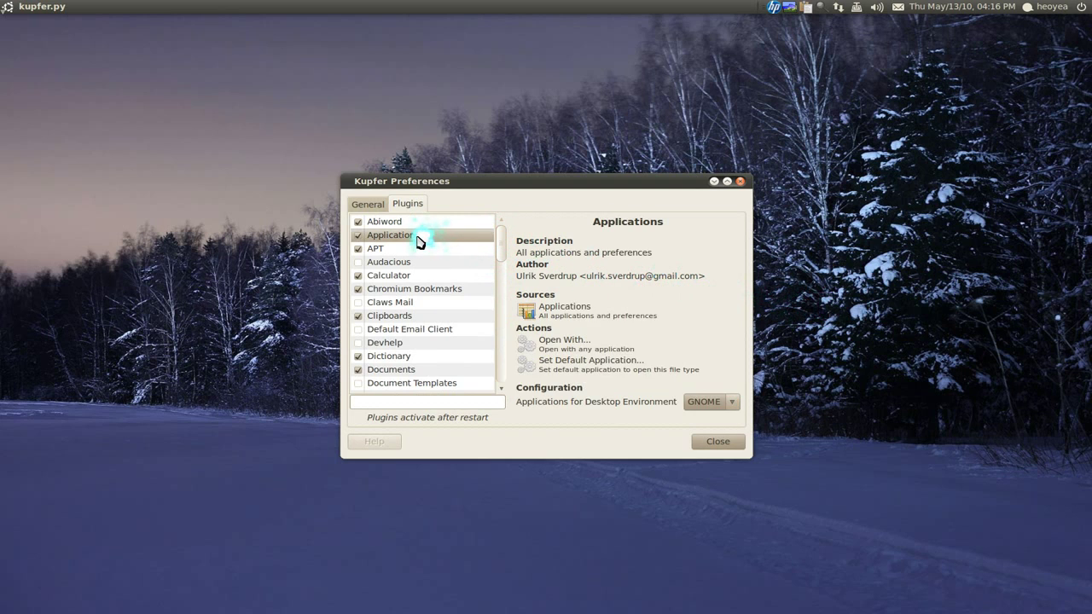
left_click(736, 402)
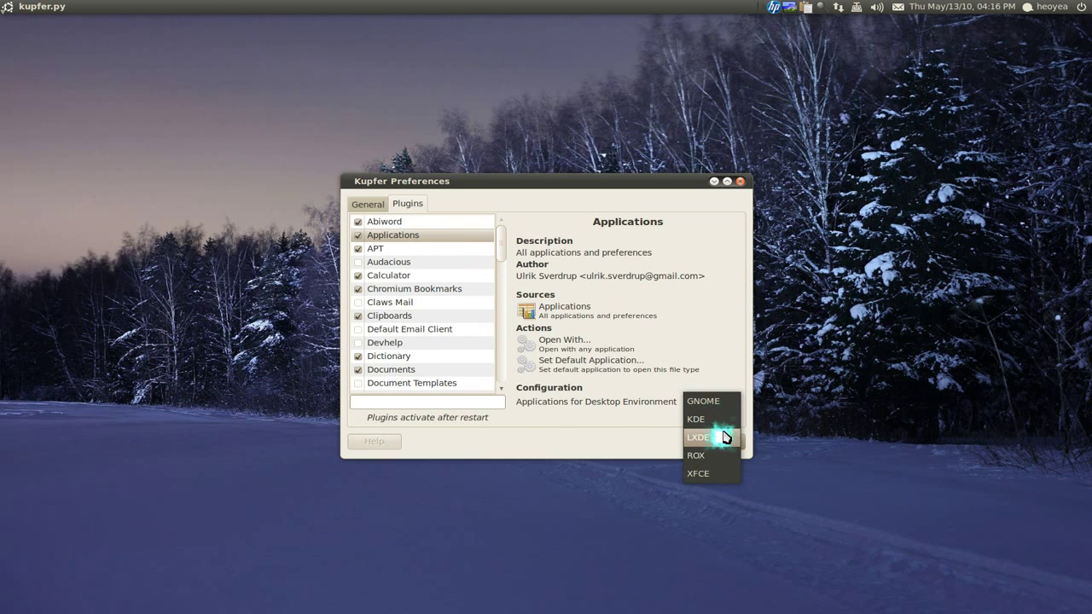
left_click(686, 325)
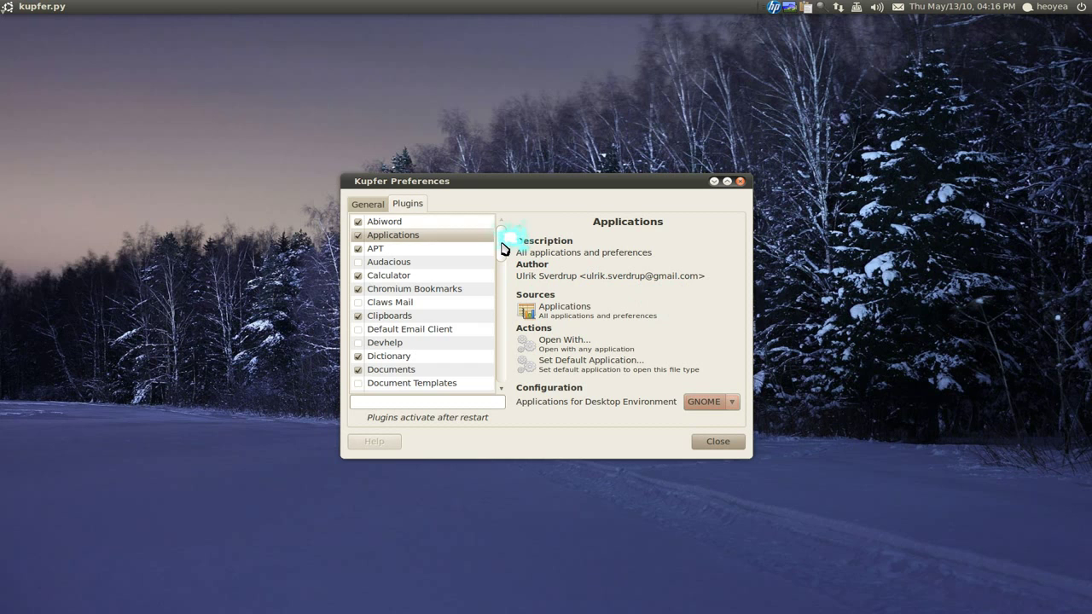
left_click_drag(502, 248, 505, 375)
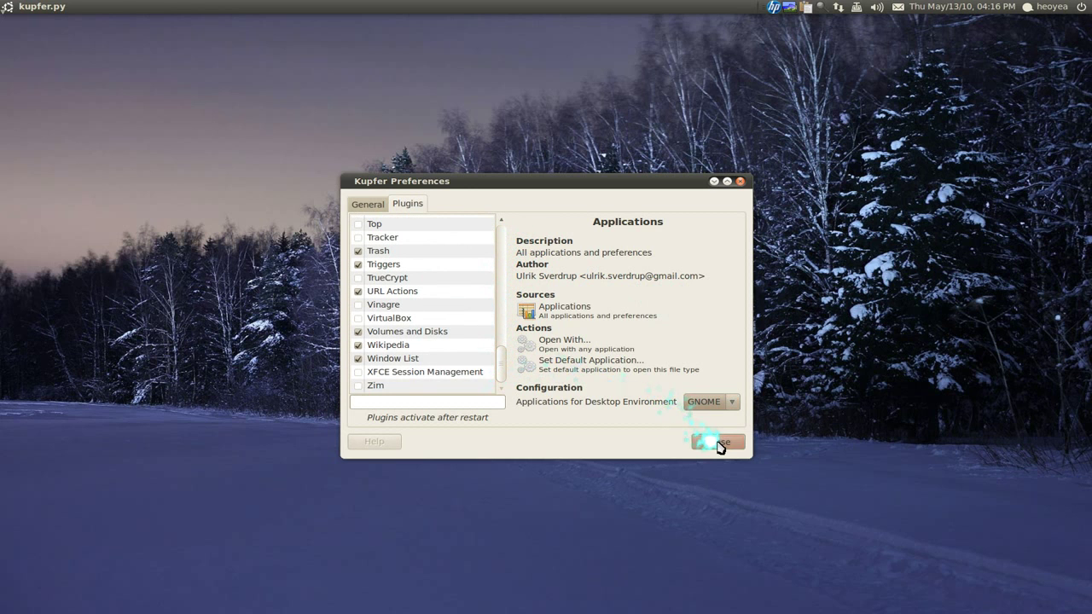
left_click(719, 445)
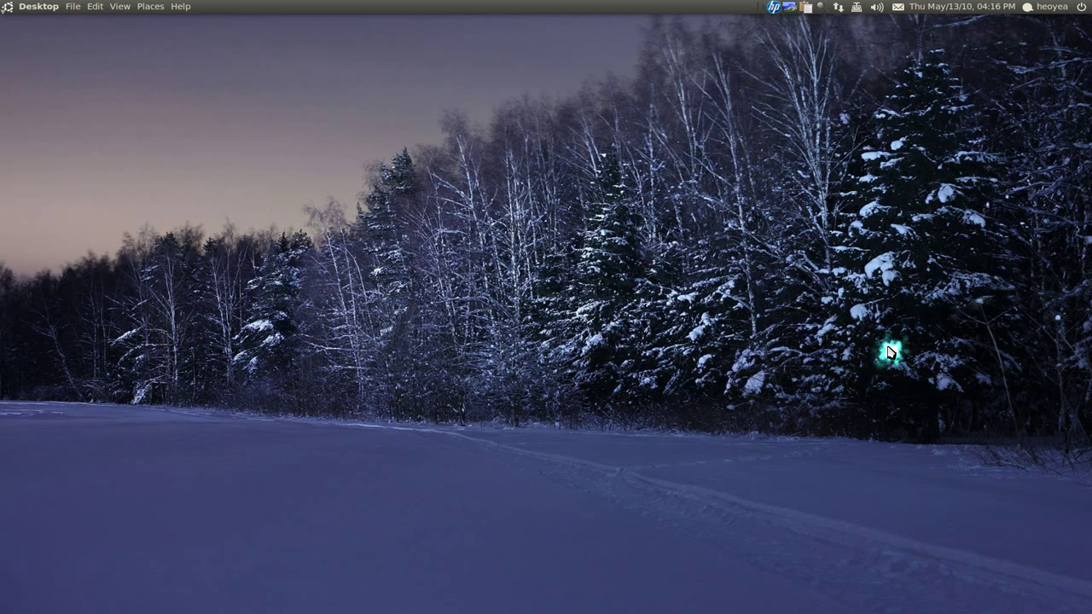
Step: Bring up Kupfer, clear the trigger held in its selection, and dismiss the launcher
key("ctrl+space")
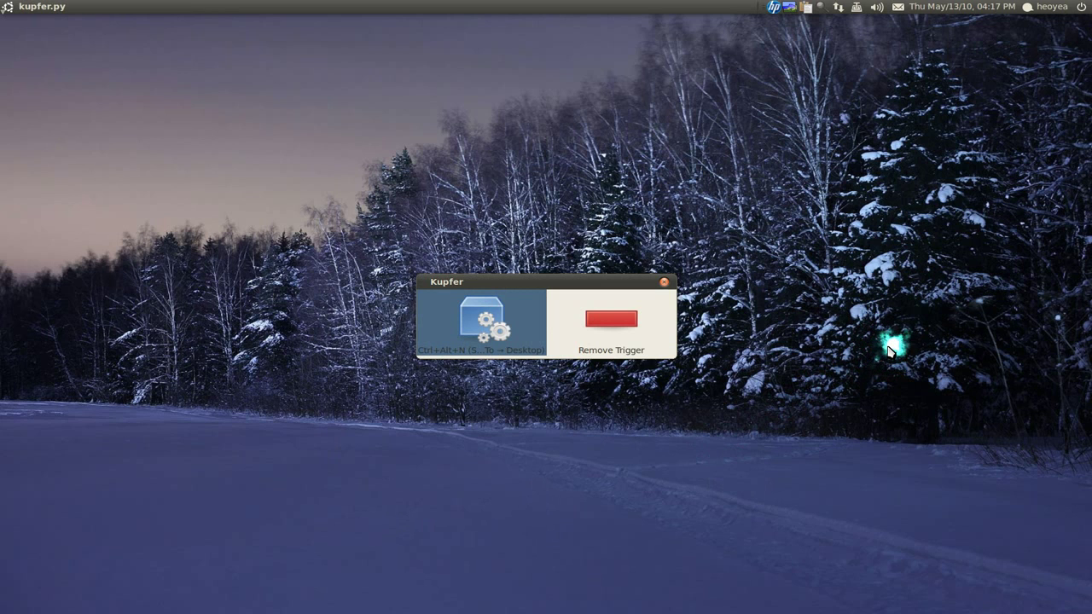
key("Escape")
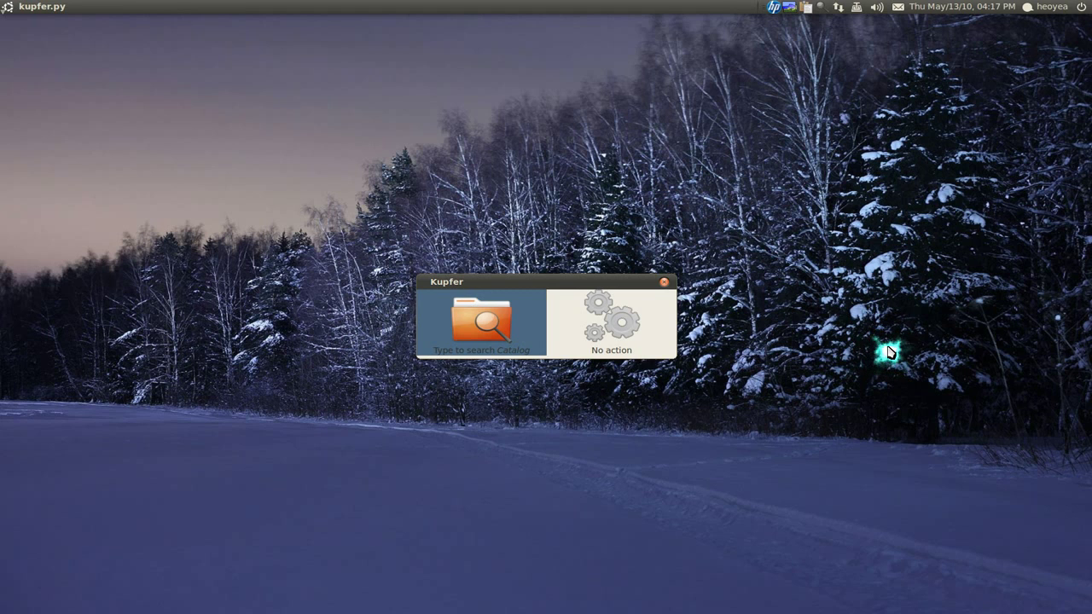
key("Escape")
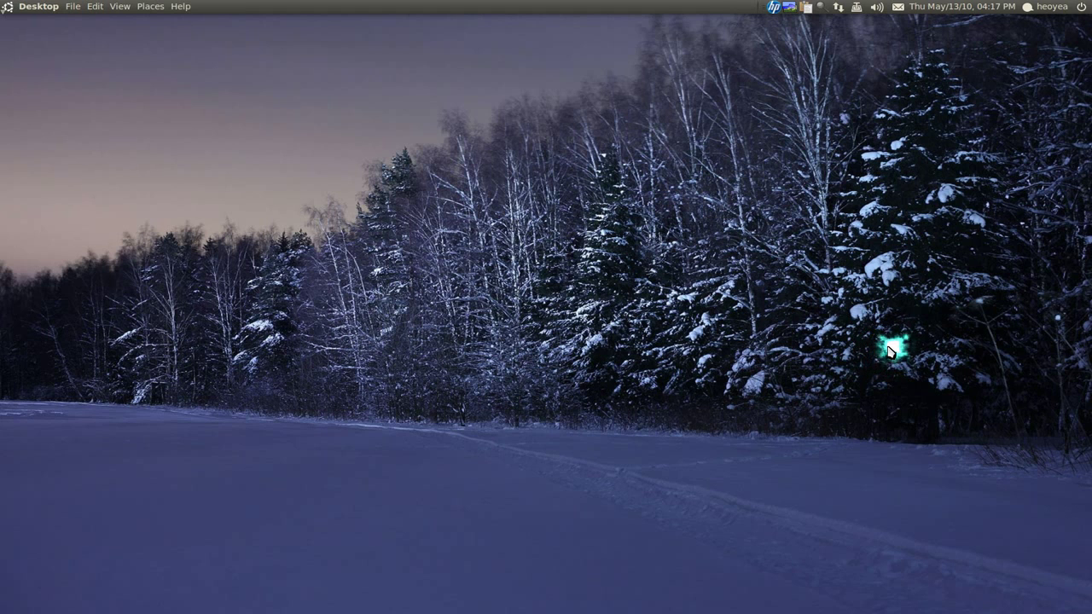